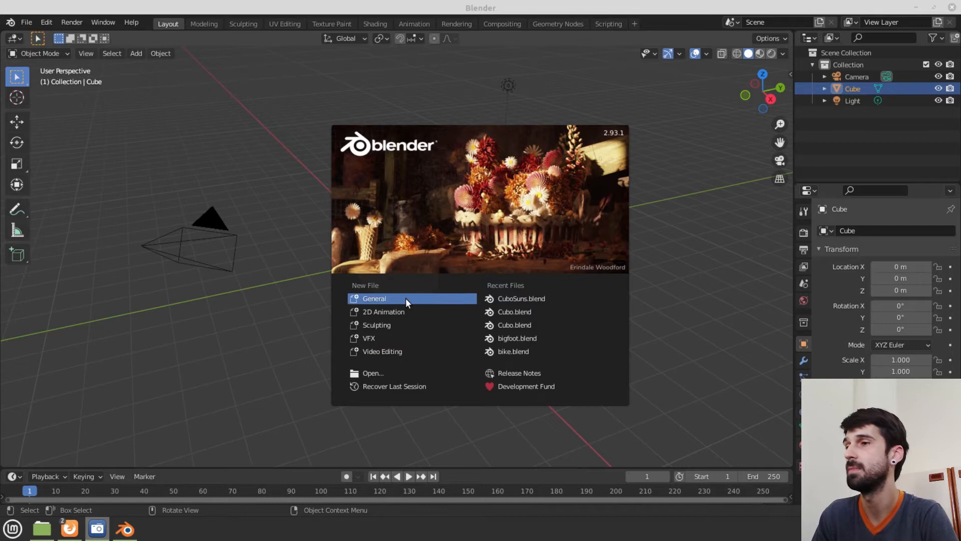
# Dismiss the splash screen and examine the default scene's camera, light and cube from several angles, selecting each in turn
pyautogui.click(299, 120)
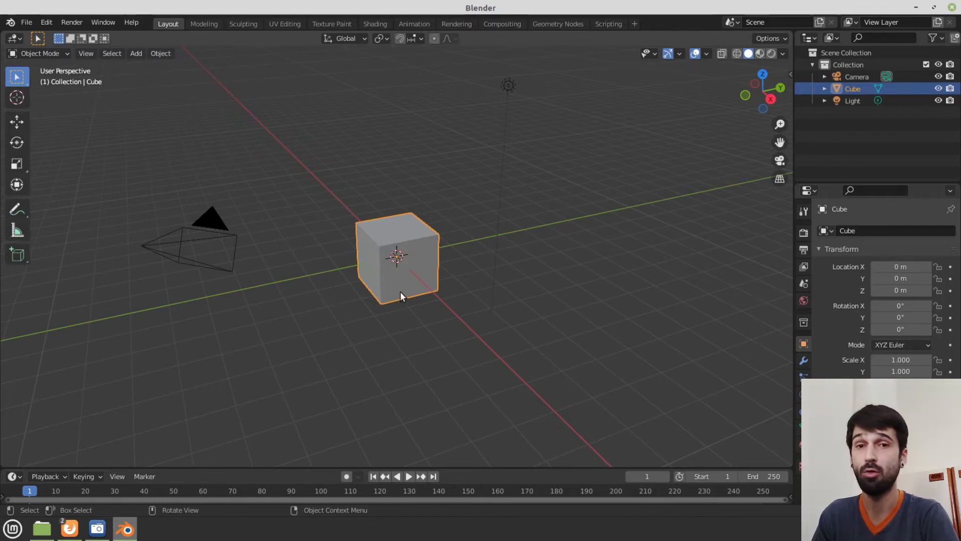
pyautogui.moveTo(315, 308); pyautogui.dragTo(257, 319, button='middle')
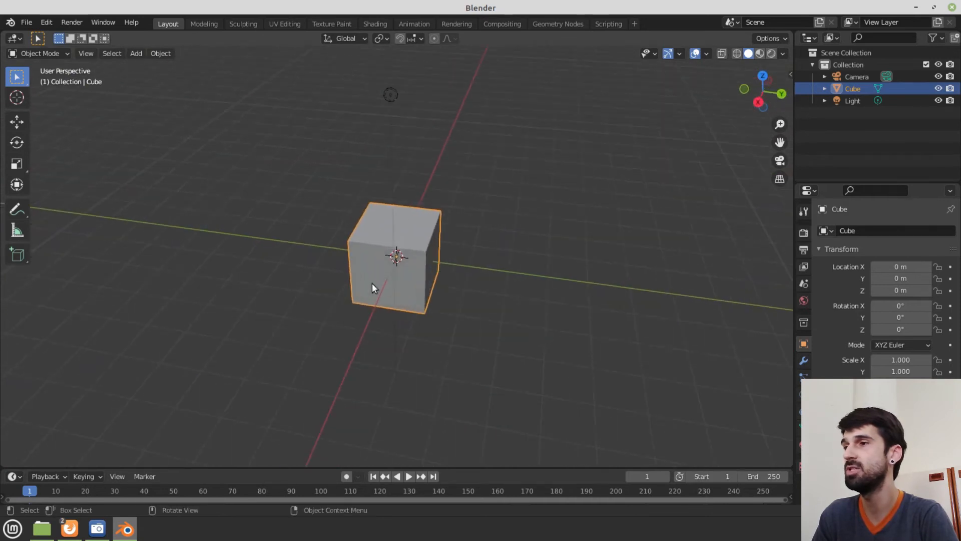
pyautogui.scroll(-1, 400, 255)
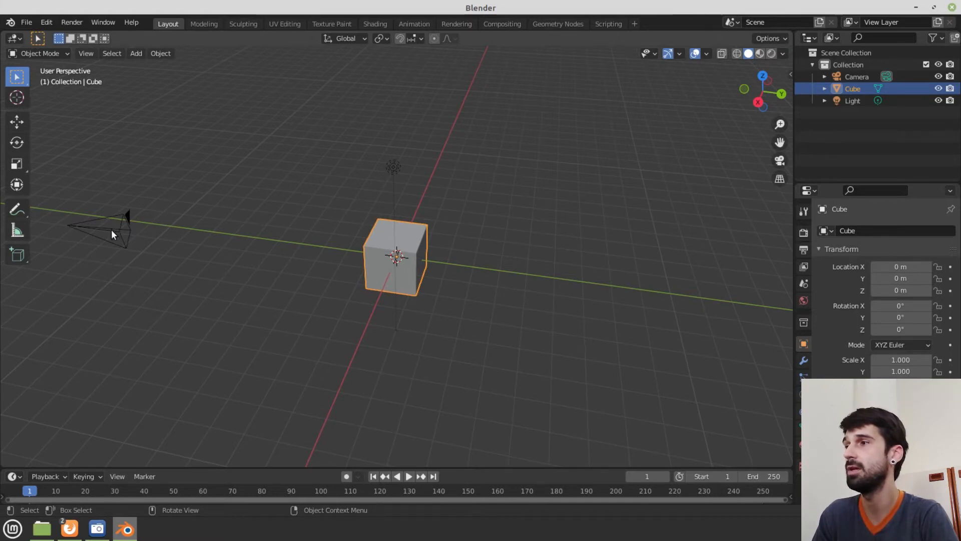
pyautogui.click(120, 238)
pyautogui.moveTo(114, 260); pyautogui.dragTo(270, 285, button='middle')
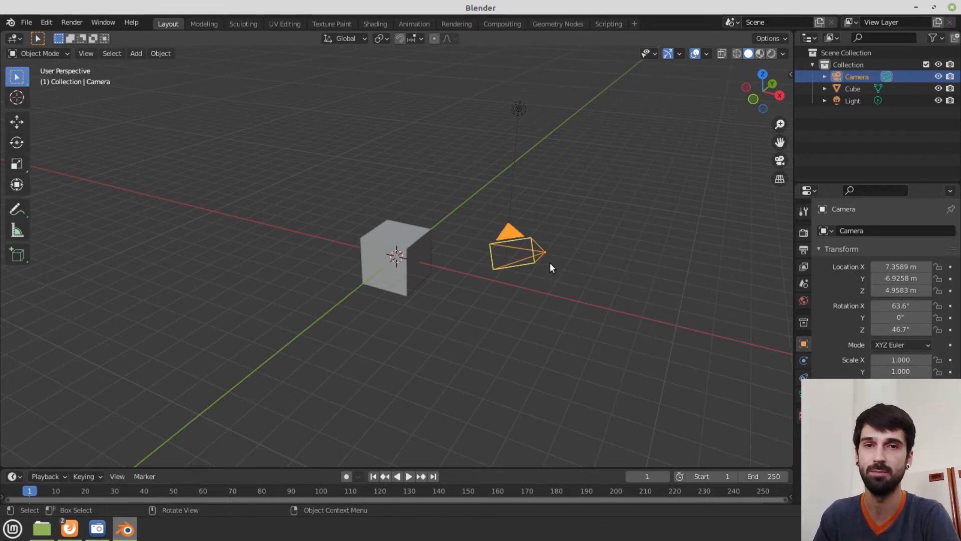
pyautogui.click(520, 110)
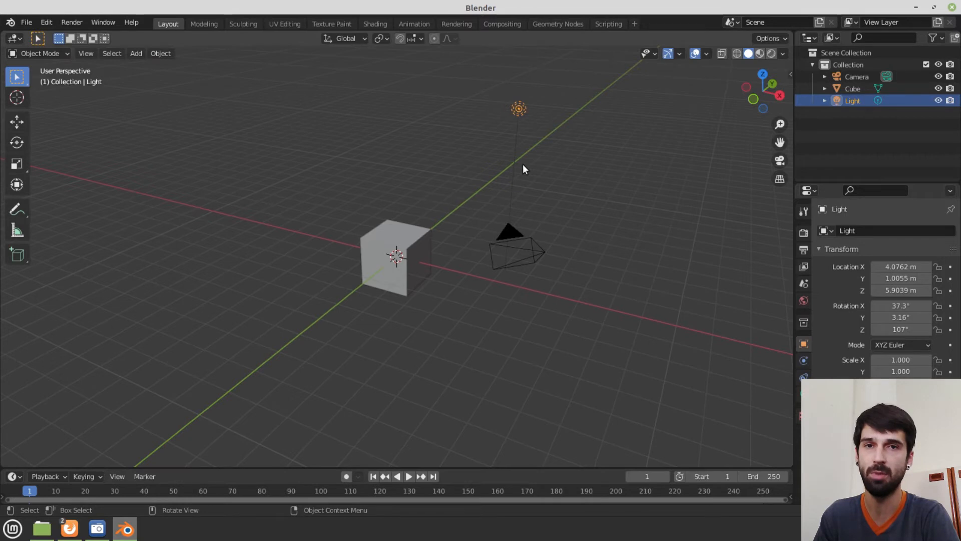
pyautogui.moveTo(534, 261); pyautogui.dragTo(500, 278, button='middle')
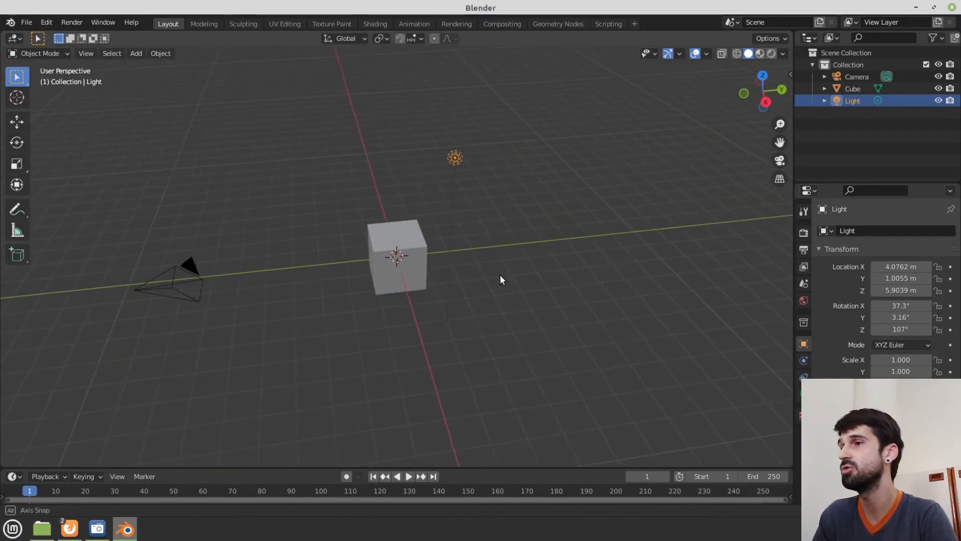
pyautogui.click(380, 240)
pyautogui.moveTo(458, 279); pyautogui.dragTo(420, 274, button='middle')
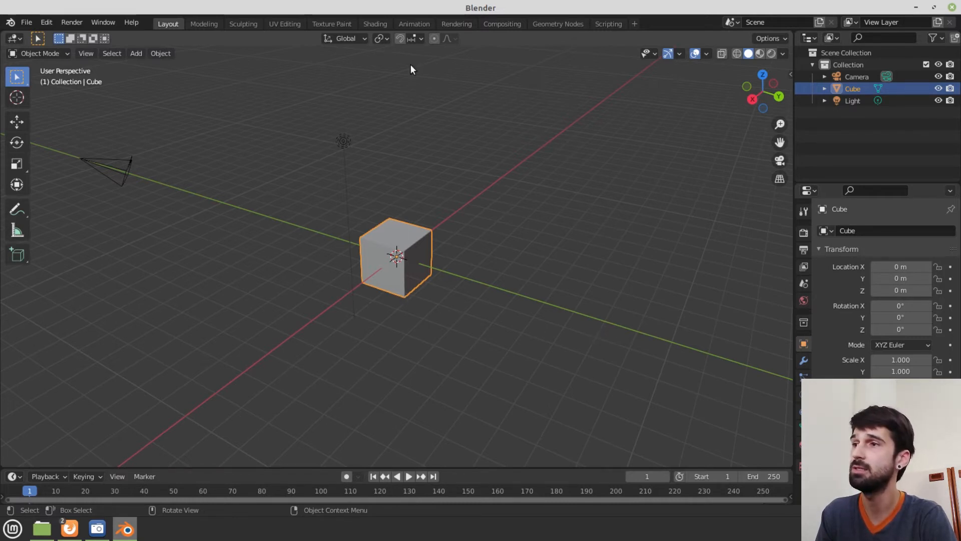
pyautogui.moveTo(403, 290); pyautogui.dragTo(426, 252, button='middle')
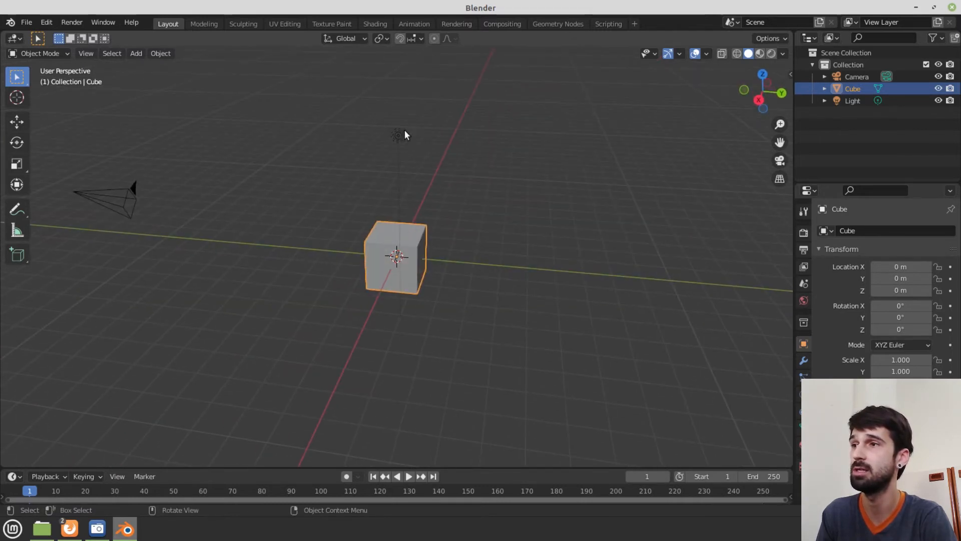
pyautogui.moveTo(535, 253); pyautogui.dragTo(515, 253, button='middle')
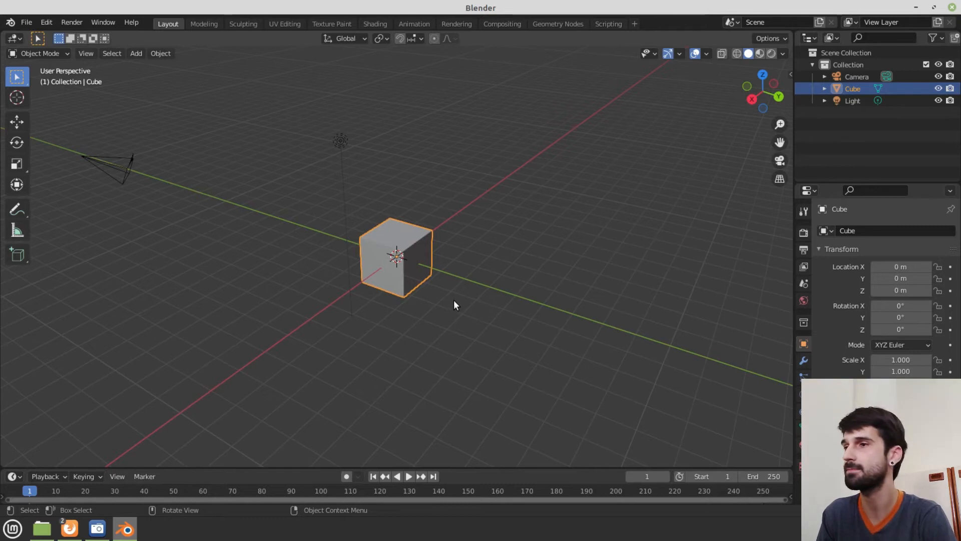
pyautogui.moveTo(406, 256)
pyautogui.mouseDown(button='middle')
pyautogui.moveTo(407, 238)
pyautogui.moveTo(398, 245)
pyautogui.mouseUp(button='middle')
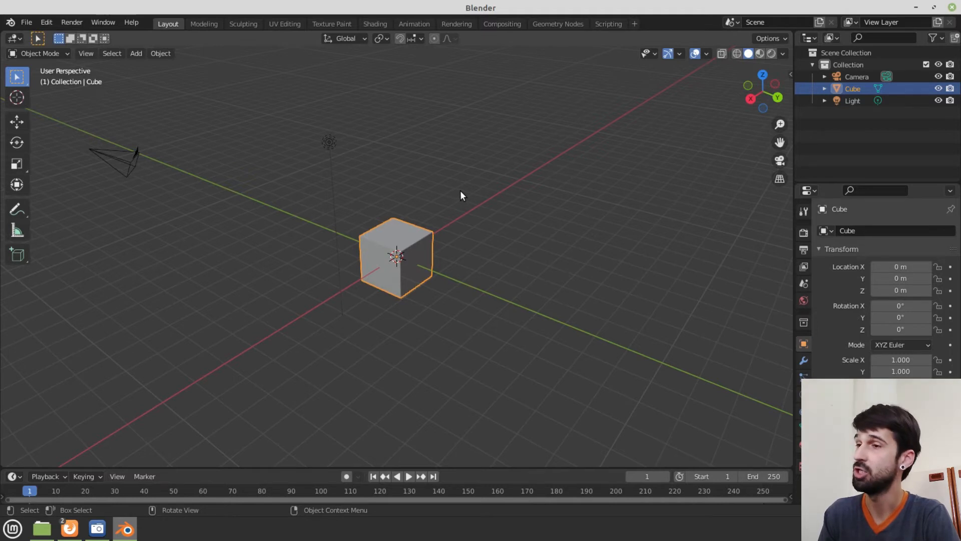
# Add a plane mesh and move it about 3.92 m along the Y axis, clear of the default cube
pyautogui.hotkey('shift', 'a')
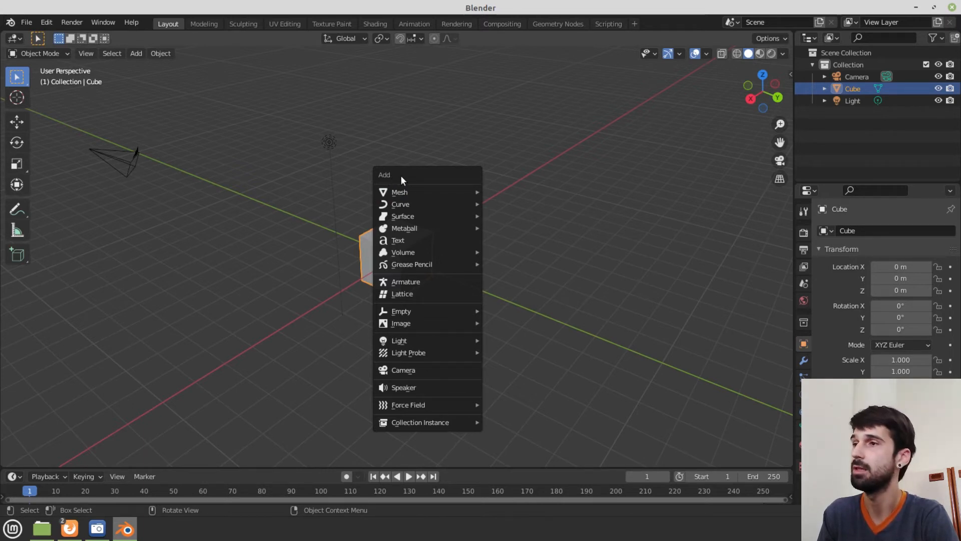
pyautogui.moveTo(414, 186)
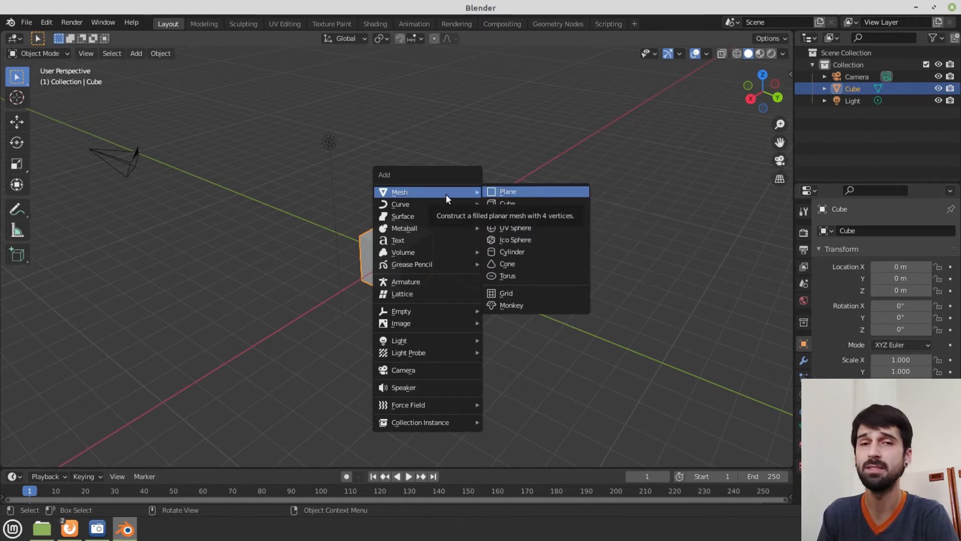
pyautogui.click(536, 192)
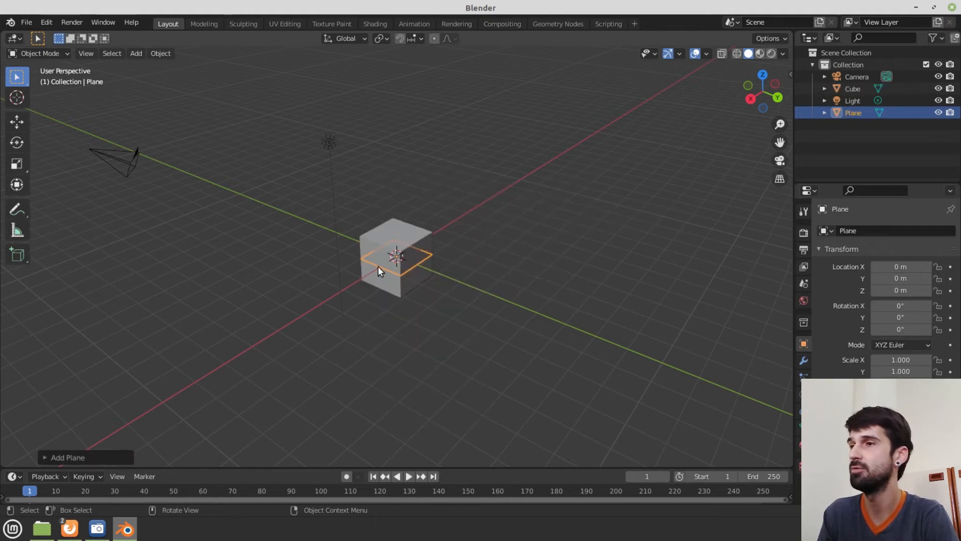
pyautogui.scroll(4, 377, 266)
pyautogui.scroll(-6, 445, 243)
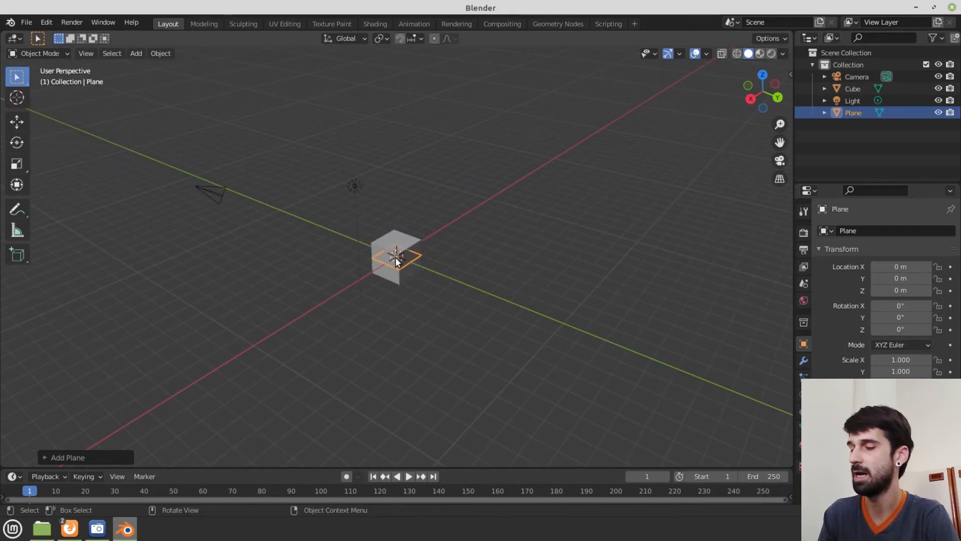
pyautogui.press('g')
pyautogui.press('y')
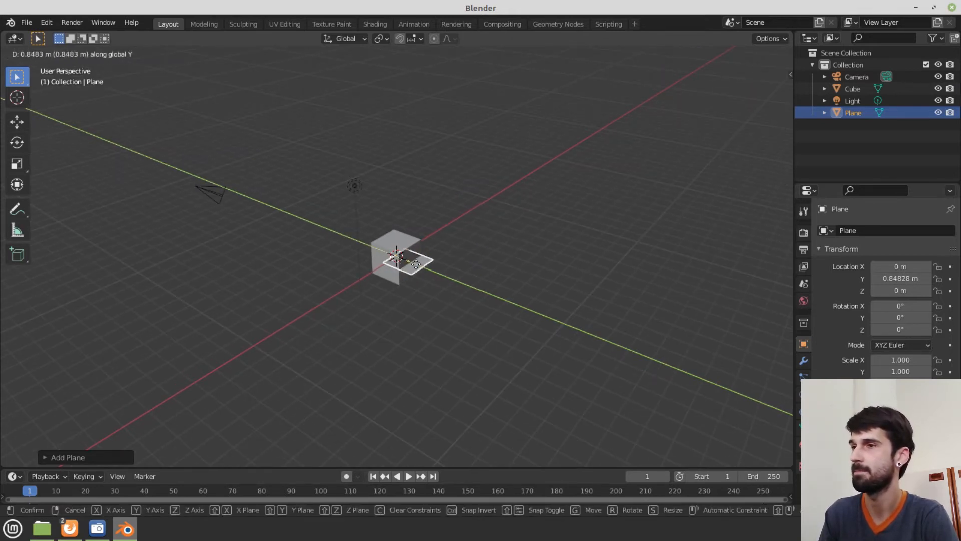
pyautogui.click(457, 279)
pyautogui.moveTo(456, 346); pyautogui.dragTo(470, 316, button='middle')
pyautogui.scroll(4, 574, 301)
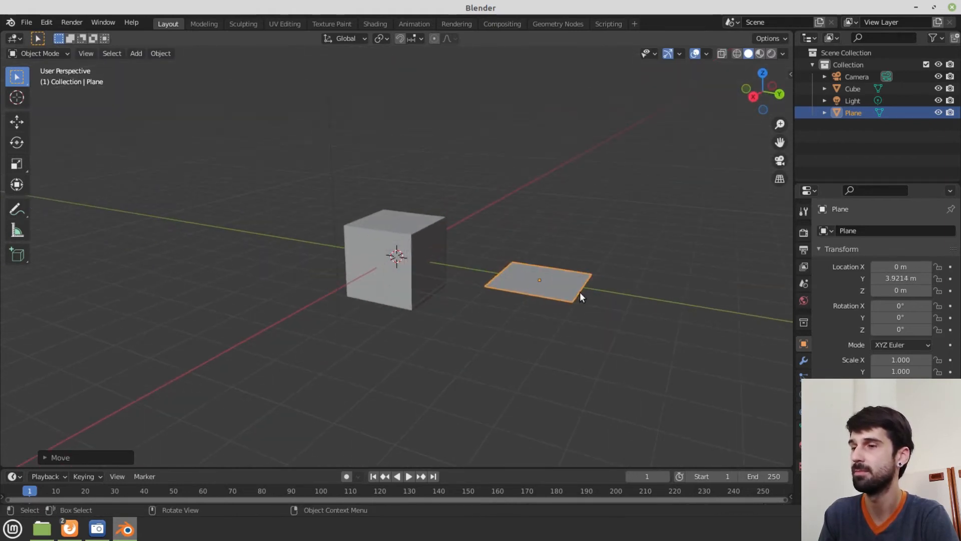
pyautogui.moveTo(575, 295); pyautogui.dragTo(401, 250, button='middle')
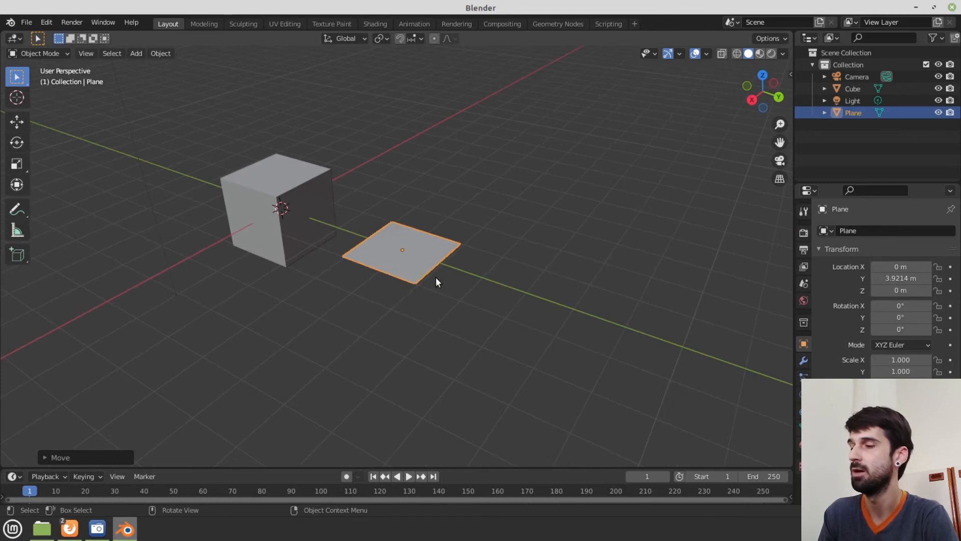
# Add a second cube mesh and move it 7 m along the Y axis, past the plane
pyautogui.hotkey('shift', 'a')
pyautogui.moveTo(422, 257)
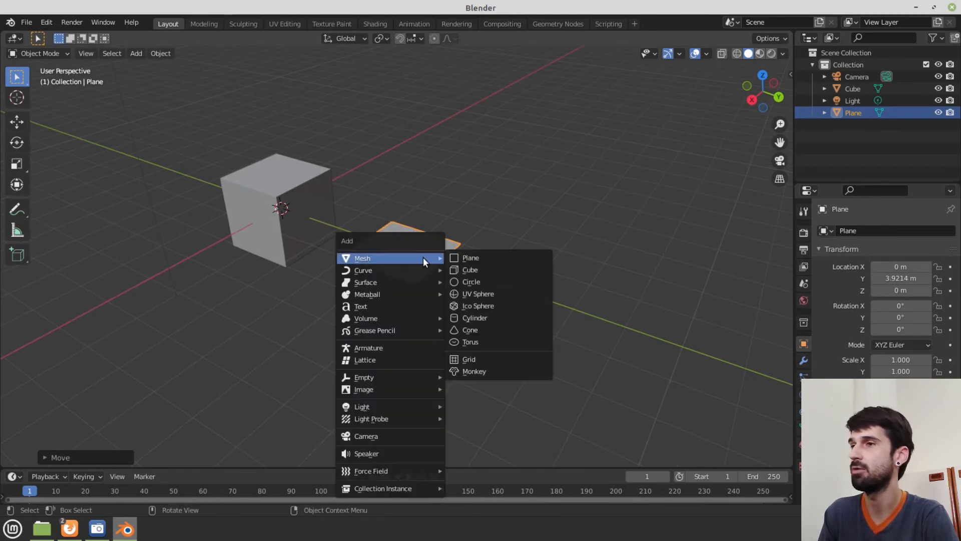
pyautogui.click(491, 270)
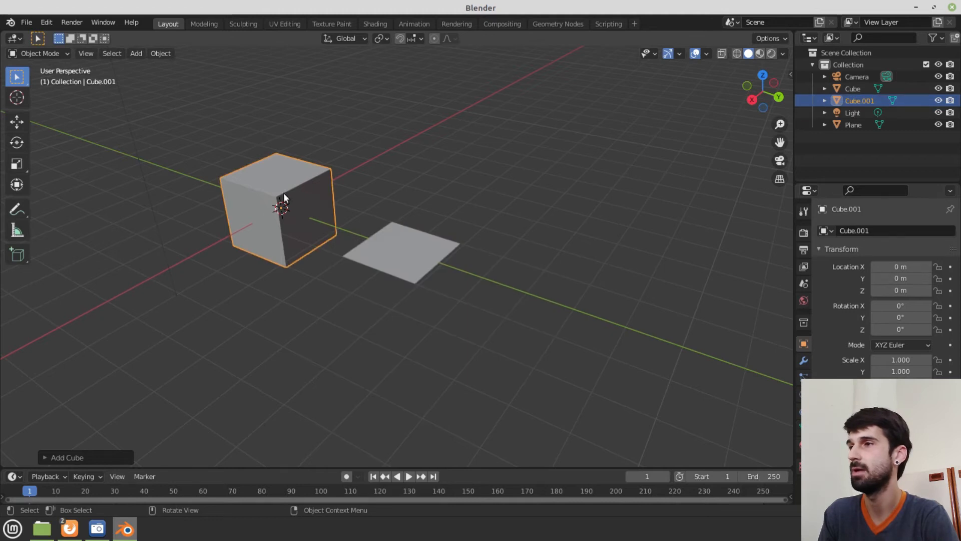
pyautogui.press('g')
pyautogui.press('y')
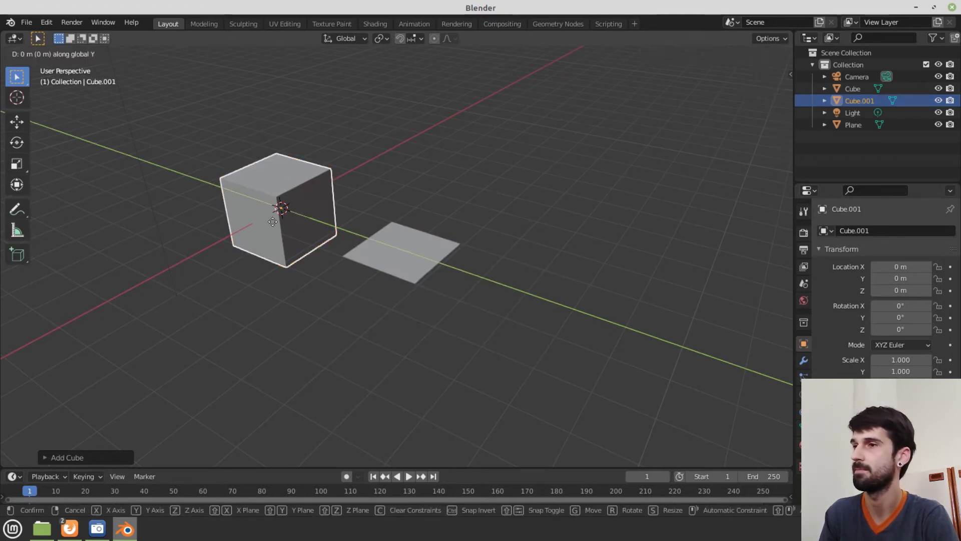
pyautogui.click(407, 283)
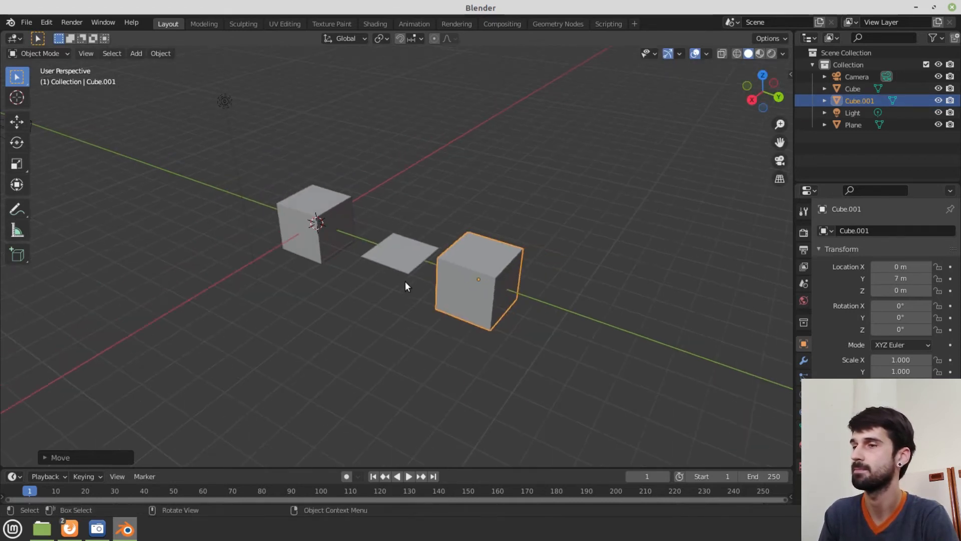
# Add a circle mesh and move it 10 m along the Y axis, past the second cube
pyautogui.hotkey('shift', 'a')
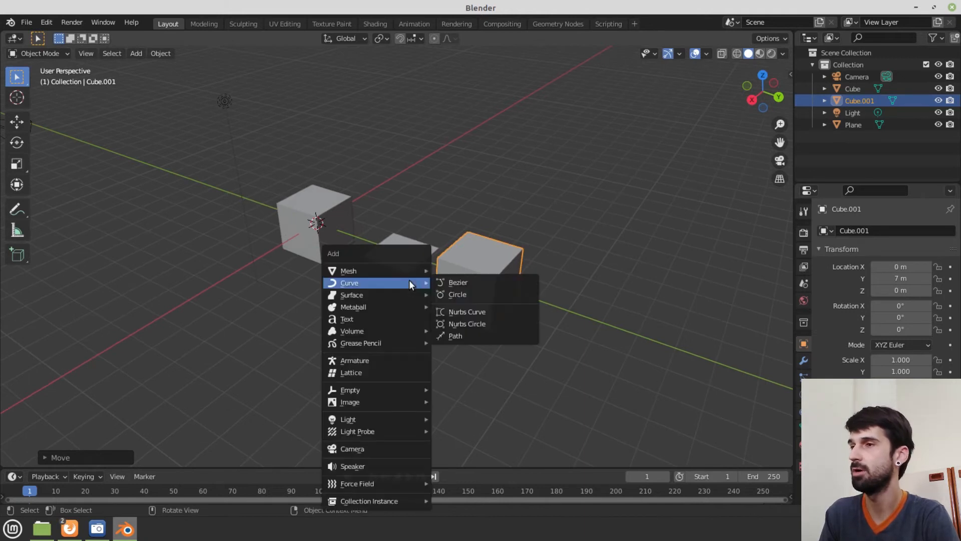
pyautogui.moveTo(400, 269)
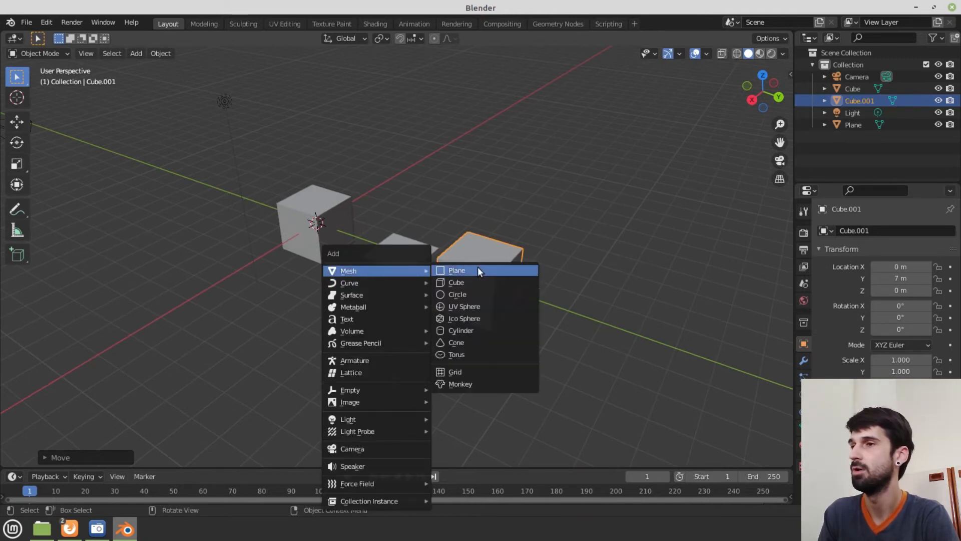
pyautogui.click(482, 298)
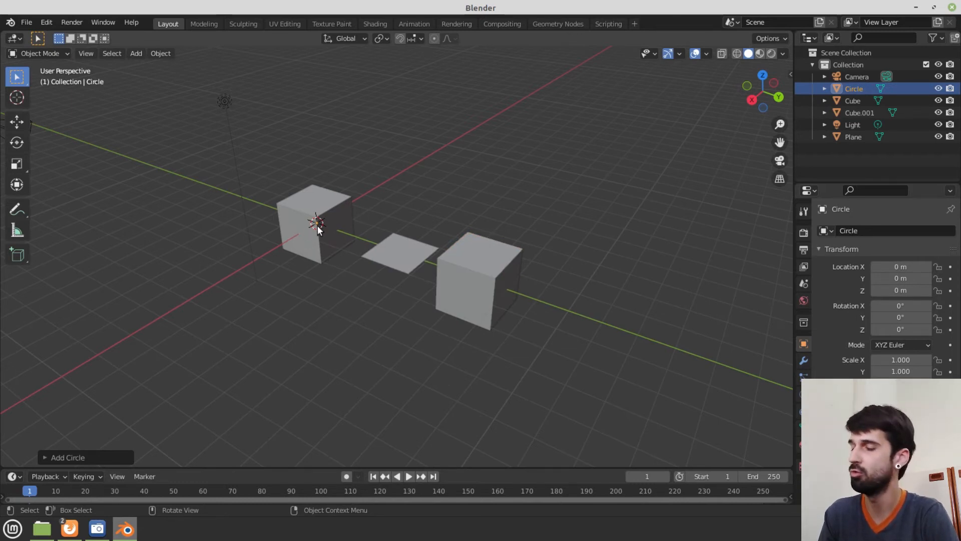
pyautogui.press('g')
pyautogui.press('y')
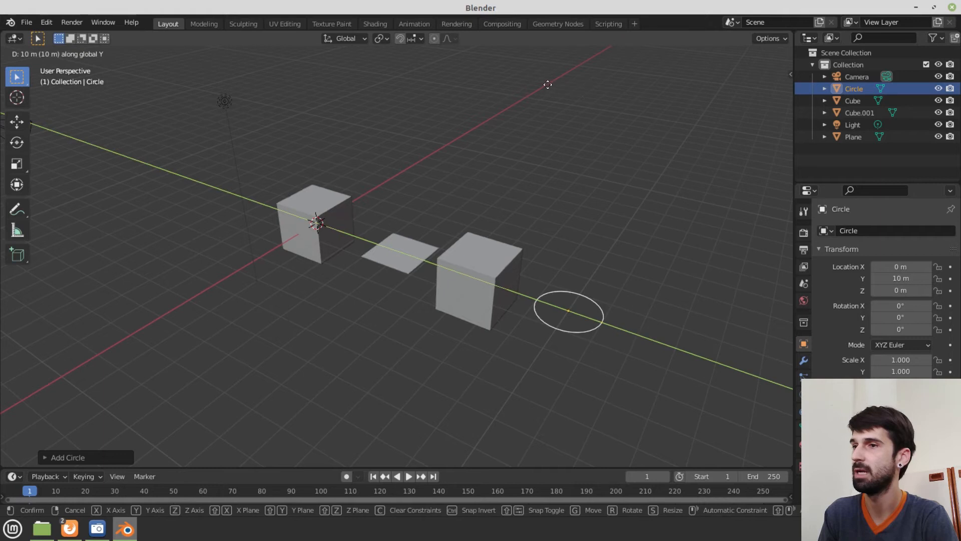
pyautogui.click(547, 82)
pyautogui.keyDown('shift'); pyautogui.moveTo(638, 290); pyautogui.dragTo(456, 253, button='middle'); pyautogui.keyUp('shift')
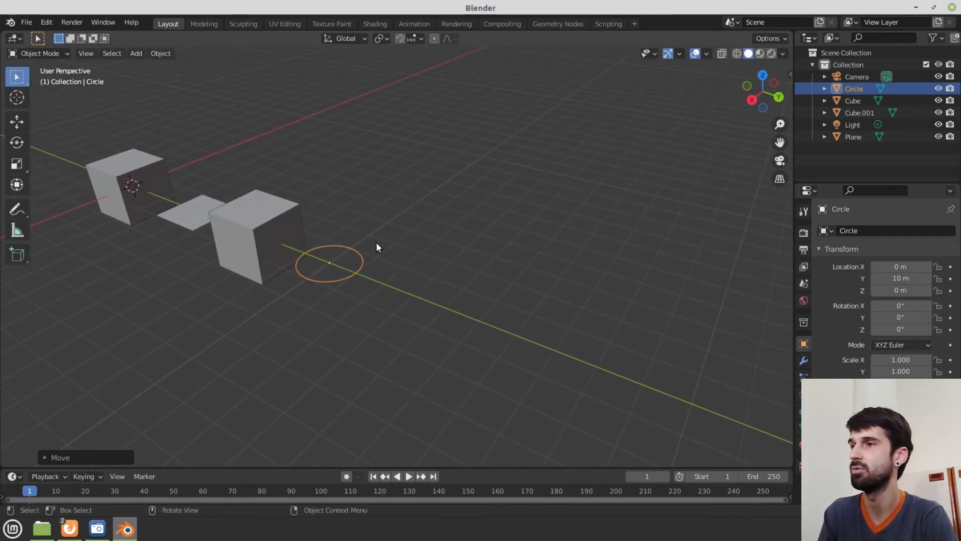
# Add a UV sphere and move it 13 m along the Y axis, past the circle
pyautogui.hotkey('shift', 'a')
pyautogui.moveTo(388, 243)
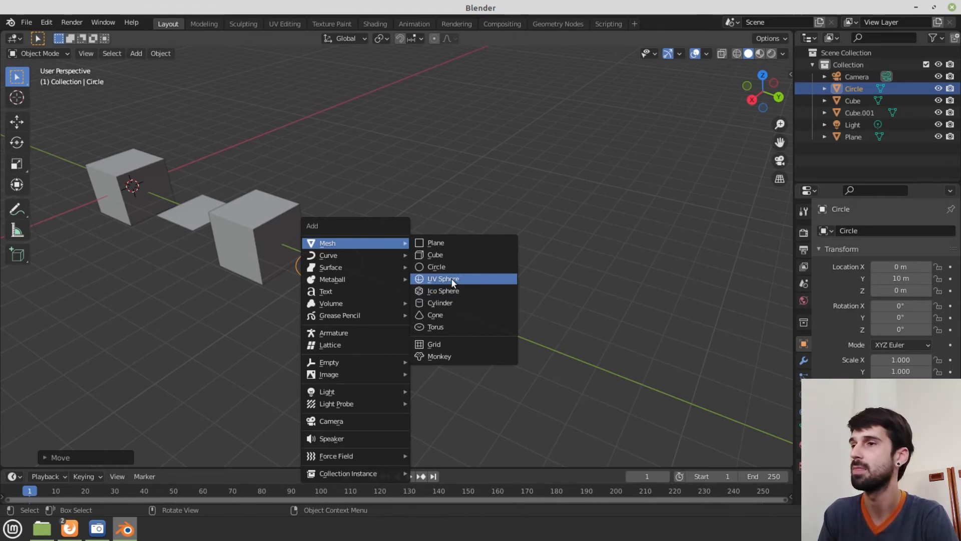
pyautogui.click(449, 277)
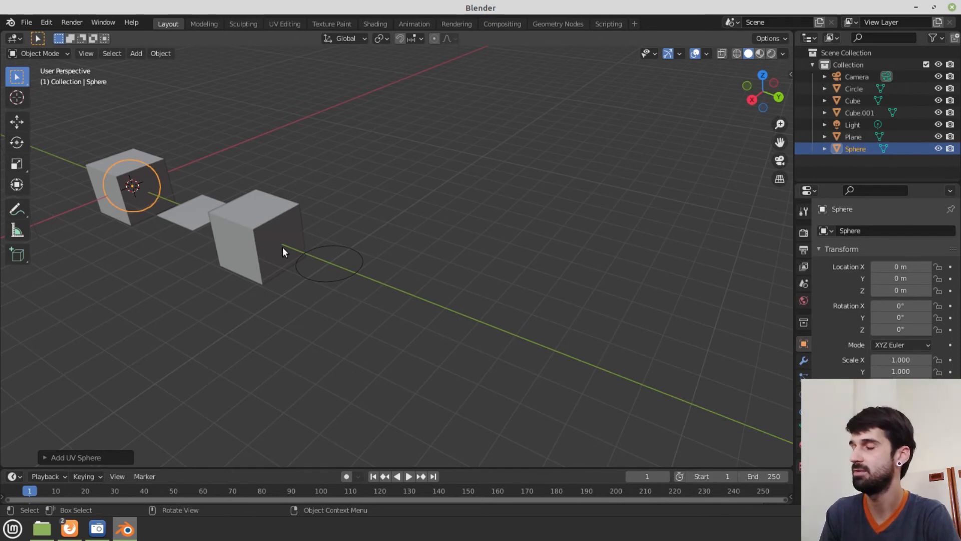
pyautogui.press('g')
pyautogui.press('y')
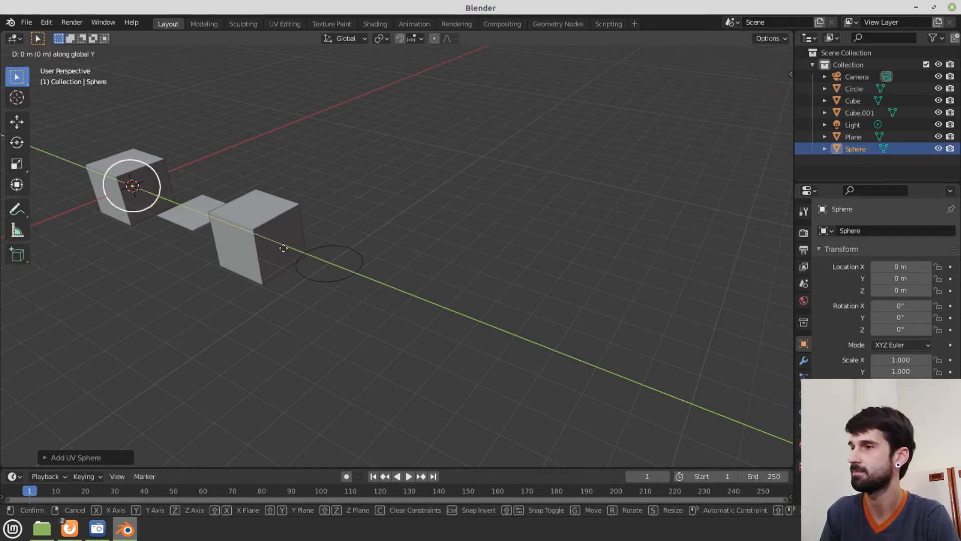
pyautogui.click(559, 355)
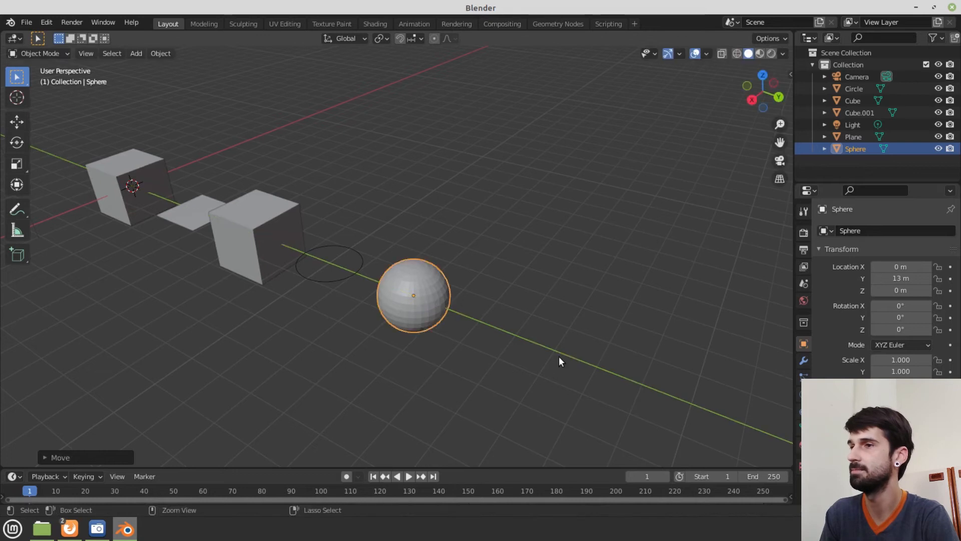
# Add an ico sphere and move it along the Y axis to the far side of the UV sphere
pyautogui.hotkey('shift', 'a')
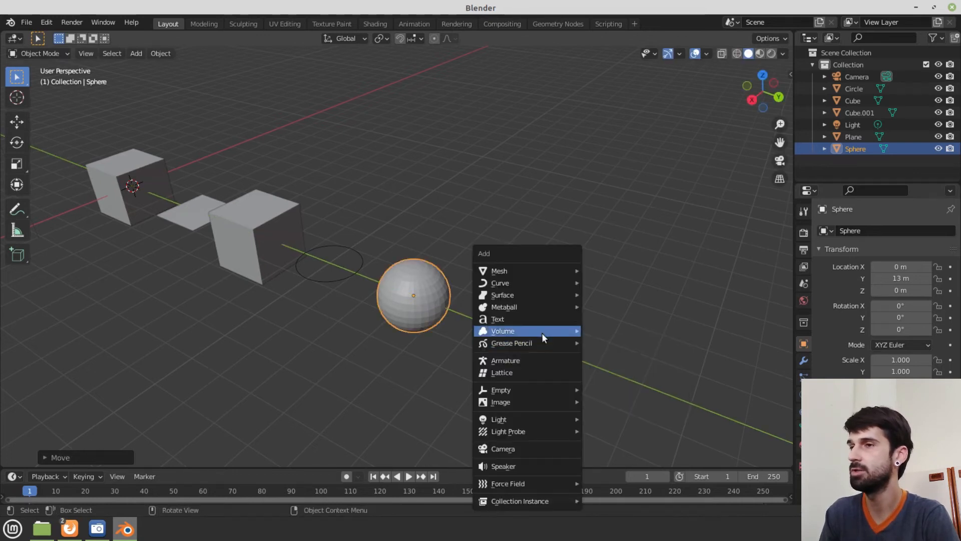
pyautogui.moveTo(518, 273)
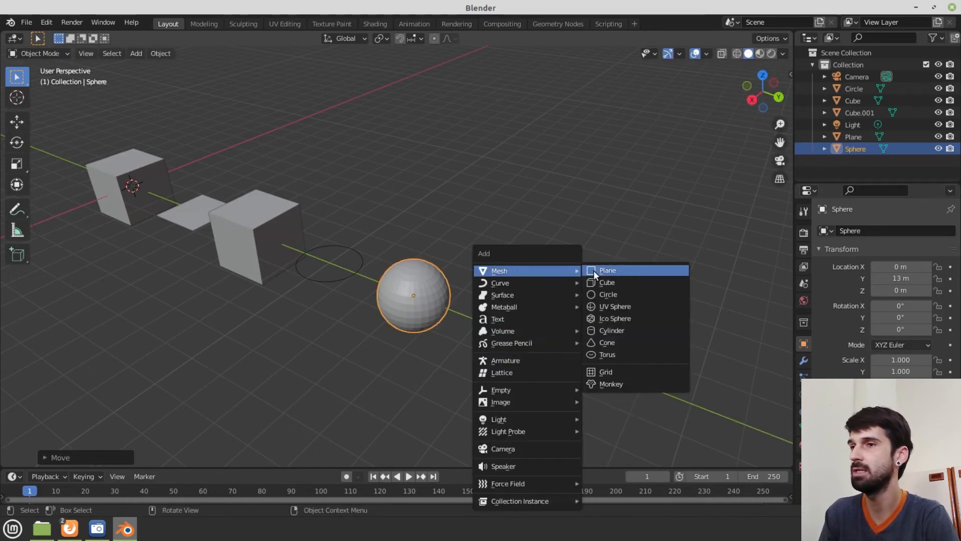
pyautogui.click(637, 318)
pyautogui.press('g')
pyautogui.press('y')
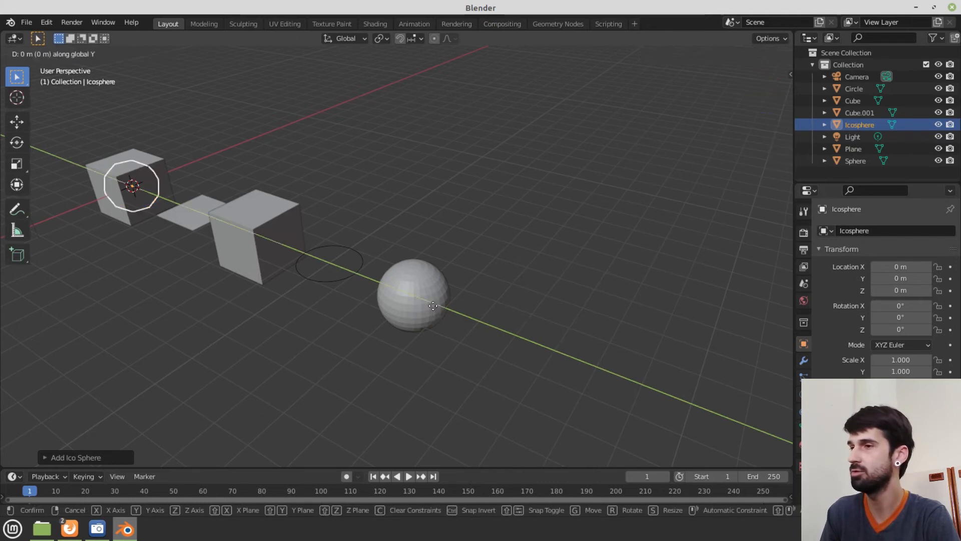
pyautogui.click(20, 443)
# Select the UV sphere together with the ico sphere, frame both, and compare their face structure from the side and from the top
pyautogui.moveTo(336, 385); pyautogui.dragTo(425, 232, button='middle')
pyautogui.keyDown('shift'); pyautogui.click(365, 245); pyautogui.keyUp('shift')
pyautogui.press('KP_Decimal')
pyautogui.scroll(2, 431, 244)
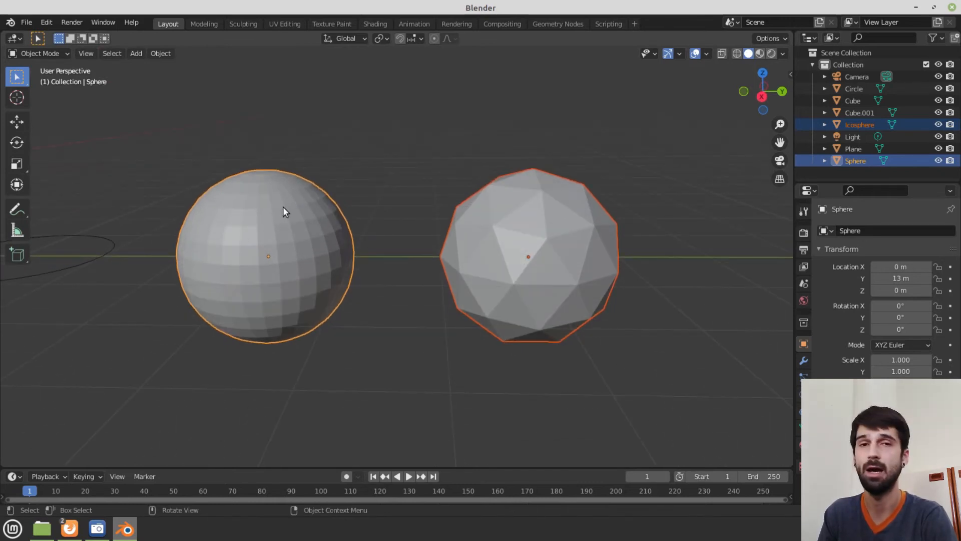
pyautogui.moveTo(280, 208); pyautogui.dragTo(374, 296, button='middle')
pyautogui.press('KP_7')
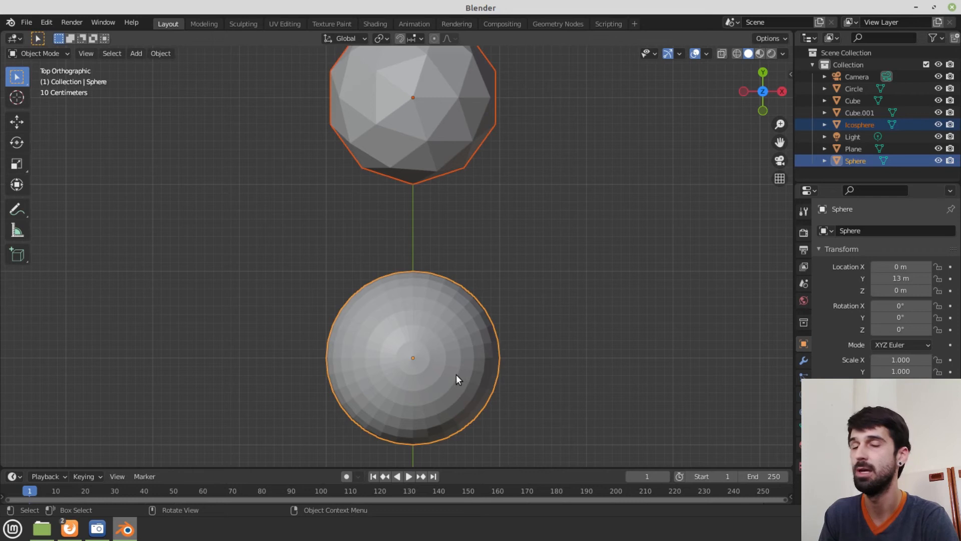
# Examine the UV sphere and ico sphere in the front and right orthographic views and from slightly rotated and tilted angles
pyautogui.press('KP_1')
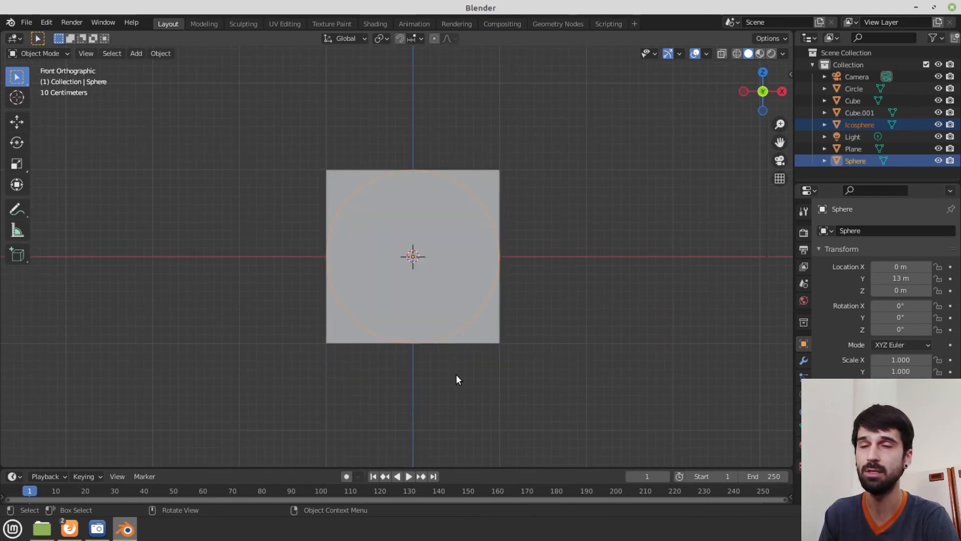
pyautogui.press('KP_3')
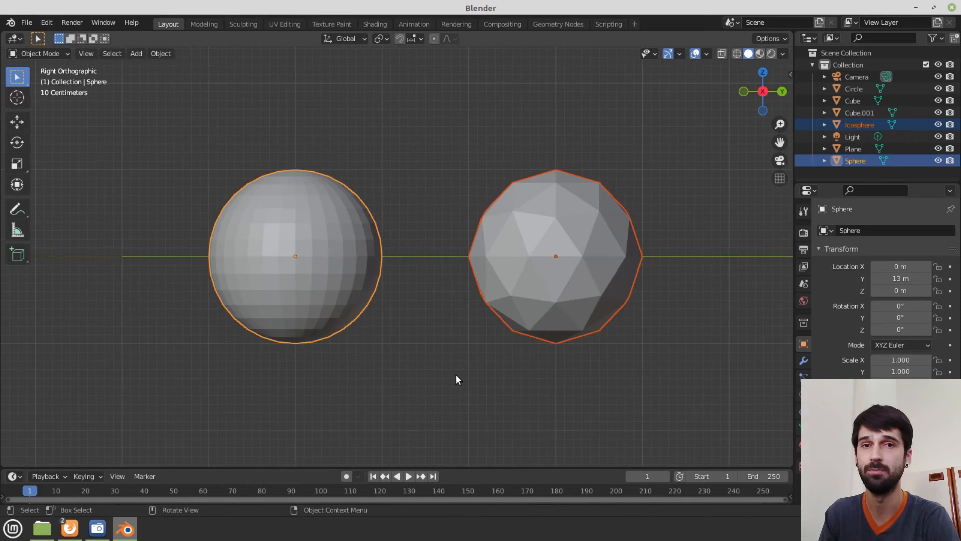
pyautogui.press('Up')
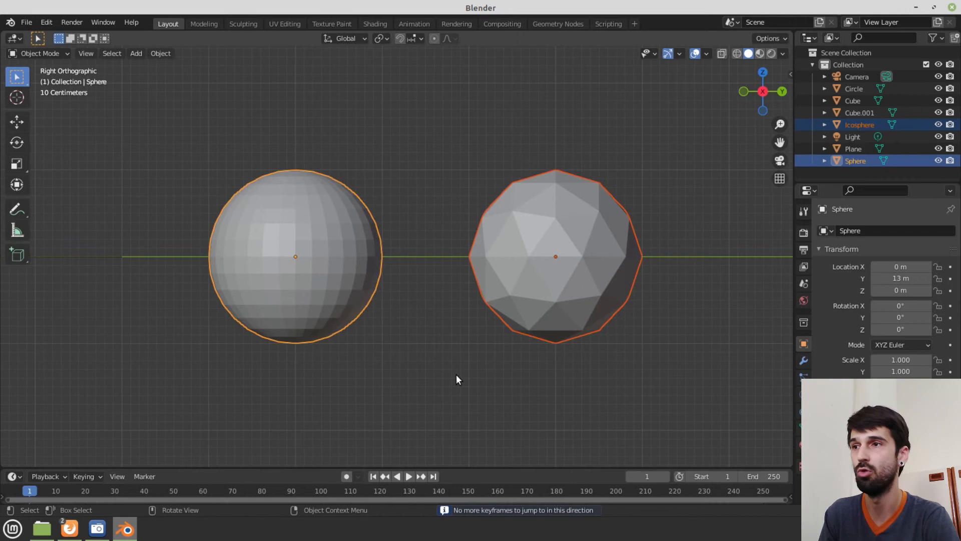
pyautogui.press('KP_4')
pyautogui.press('KP_6')
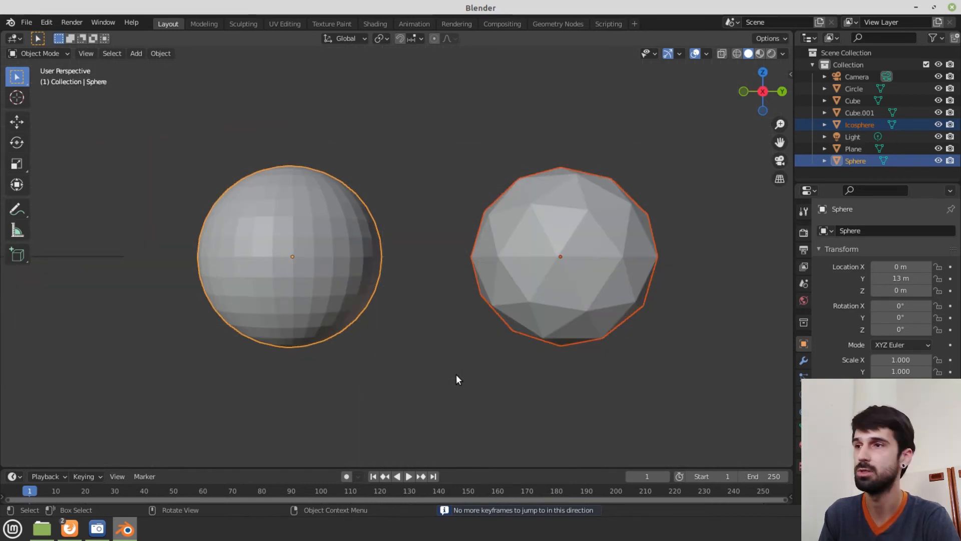
pyautogui.press('KP_8')
pyautogui.press('KP_4')
pyautogui.press('KP_6')
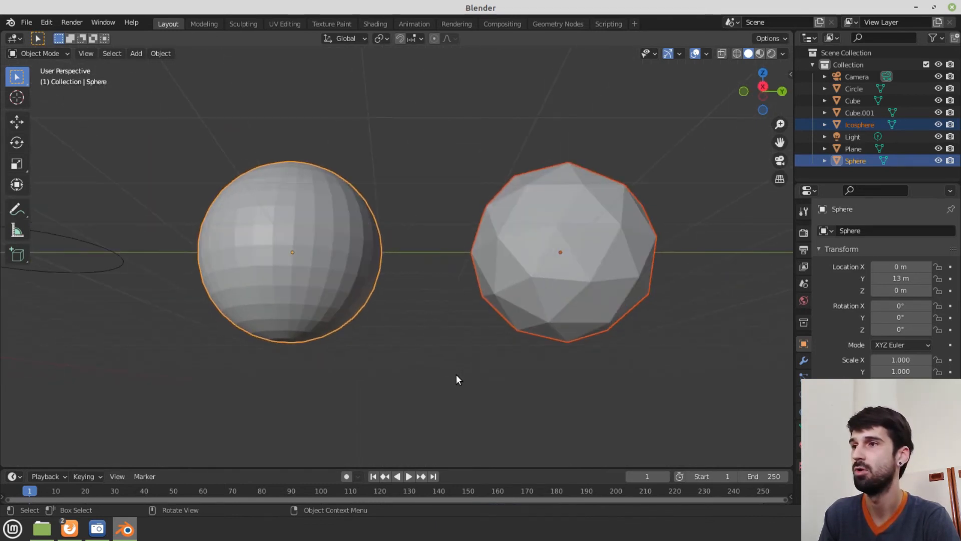
pyautogui.press('KP_4')
pyautogui.press('KP_6')
pyautogui.press('KP_2')
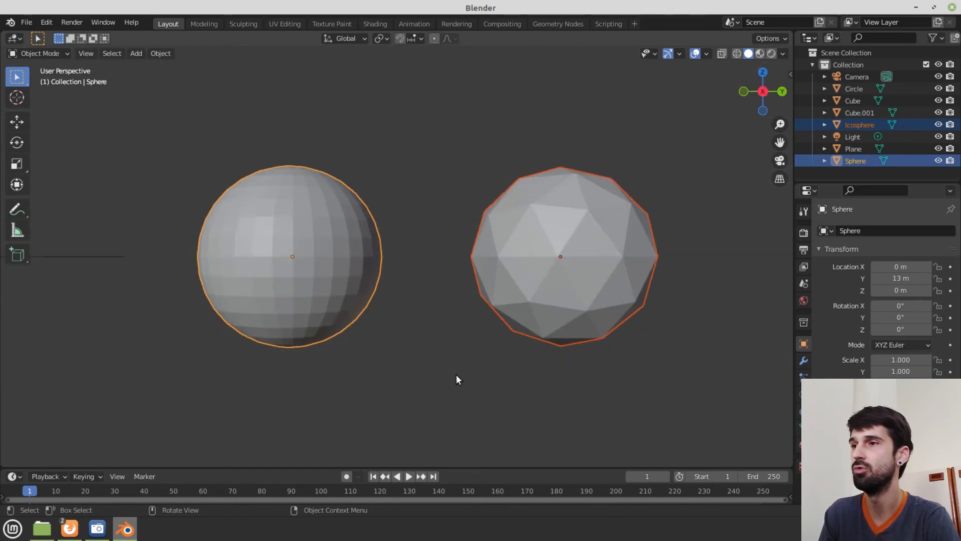
# Examine the UV sphere and ico sphere from all around, turning horizontally in equal increments back to the side view
pyautogui.press('KP_6')
pyautogui.press('KP_6')
pyautogui.press('KP_6')
pyautogui.press('KP_6')
pyautogui.press('KP_6')
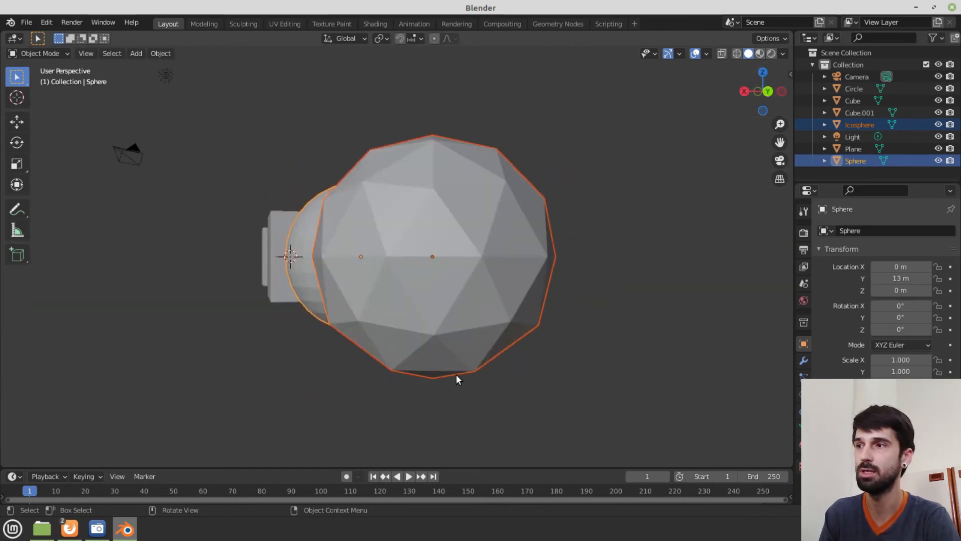
pyautogui.press('KP_6')
pyautogui.press('KP_6')
pyautogui.press('KP_6')
pyautogui.press('KP_6')
pyautogui.press('KP_6')
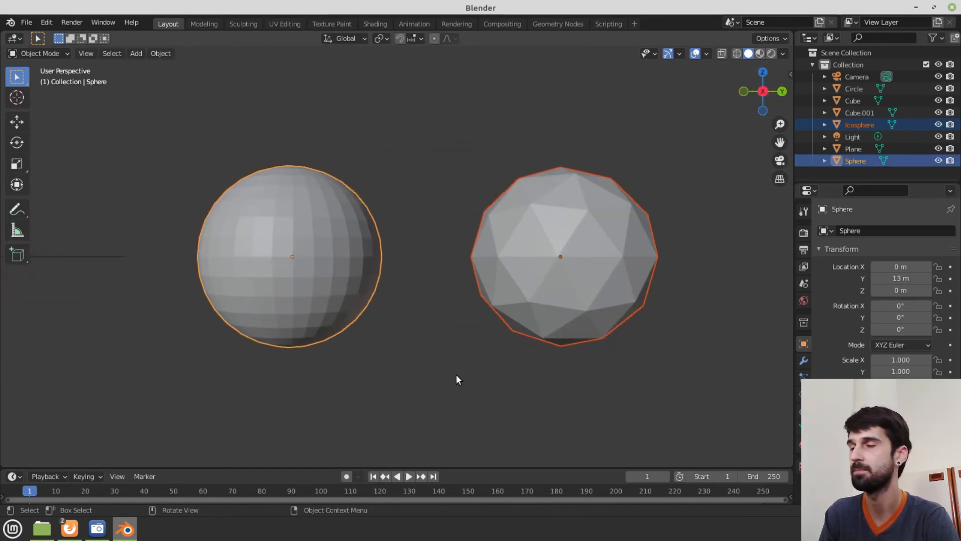
# Compare the face layout of the UV sphere and ico sphere from the top and from several oblique perspective angles
pyautogui.press('KP_7')
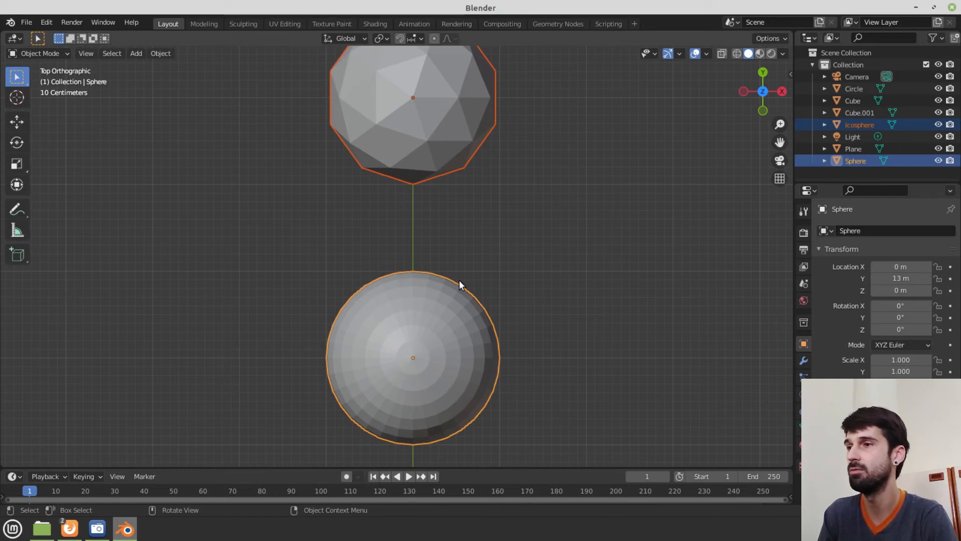
pyautogui.moveTo(373, 333); pyautogui.dragTo(578, 266, button='middle')
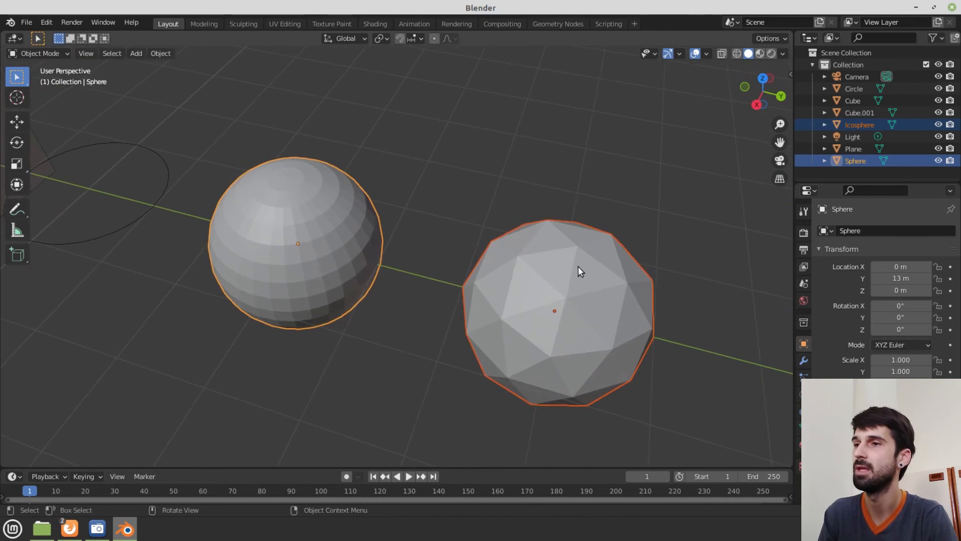
pyautogui.moveTo(611, 320); pyautogui.dragTo(626, 291, button='middle')
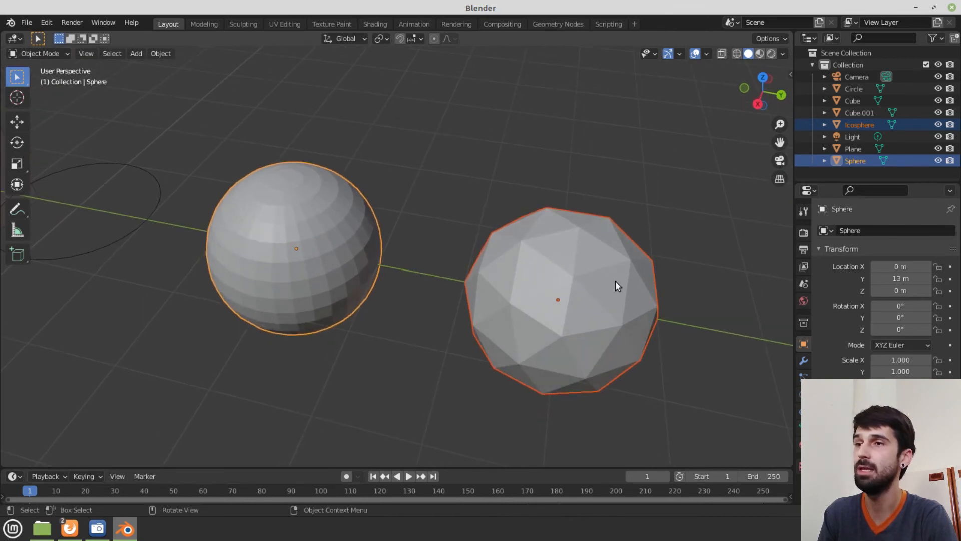
pyautogui.moveTo(592, 305); pyautogui.dragTo(571, 300, button='middle')
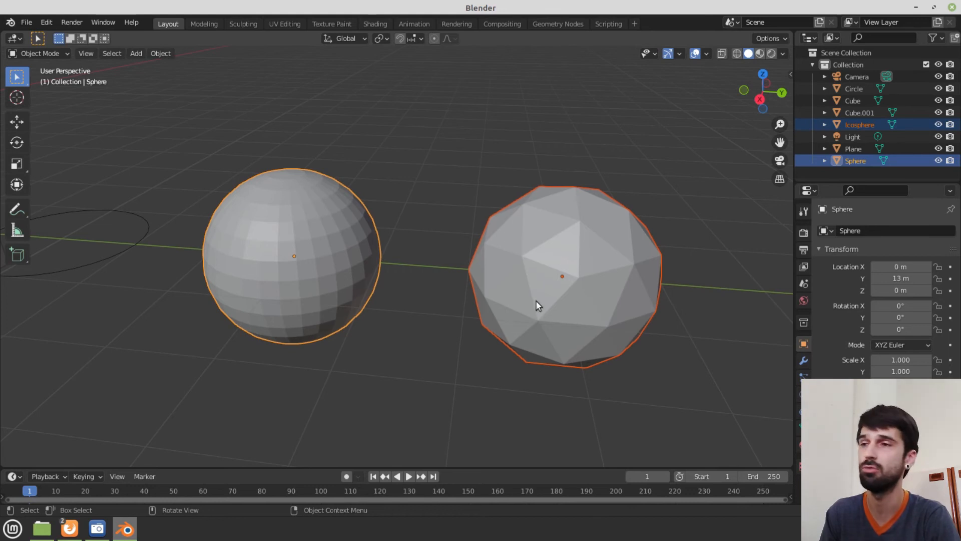
# Add a cylinder mesh and move it 19 m along the Y axis, past the ico sphere
pyautogui.scroll(-5, 530, 288)
pyautogui.moveTo(518, 281); pyautogui.dragTo(384, 278, button='middle')
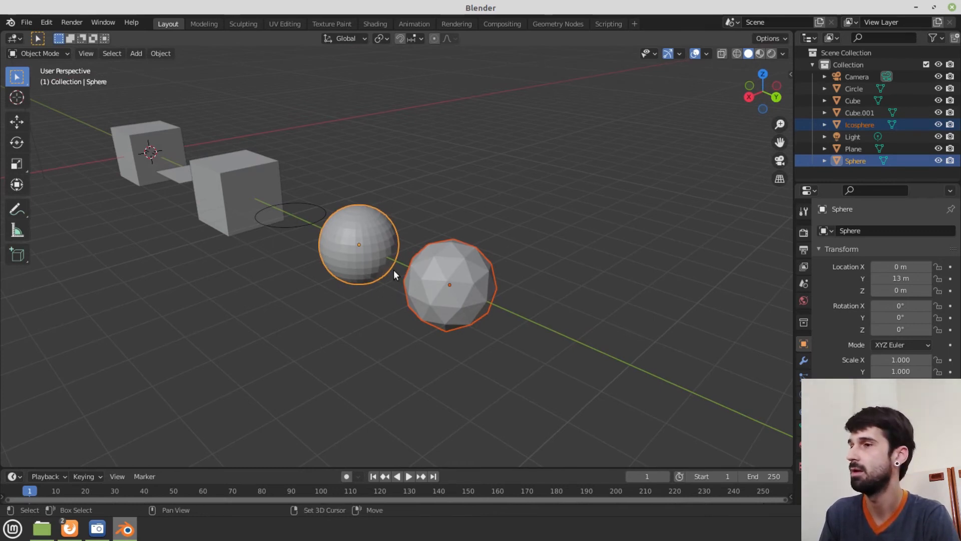
pyautogui.hotkey('shift', 'a')
pyautogui.moveTo(393, 270)
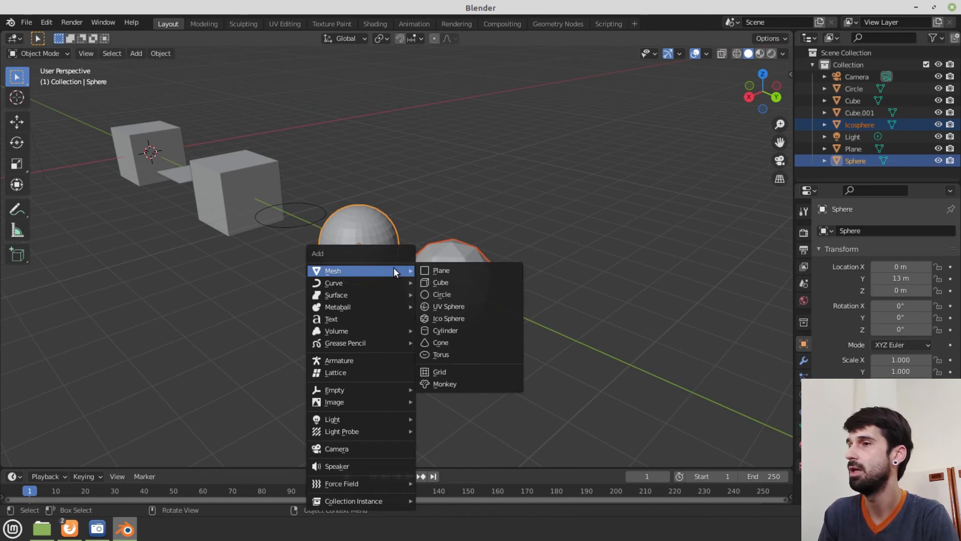
pyautogui.click(473, 329)
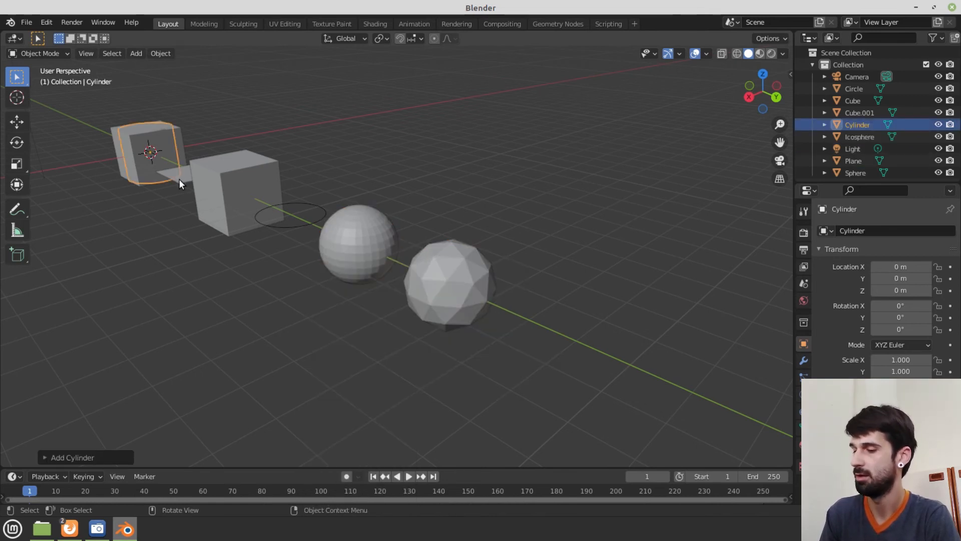
pyautogui.press('g')
pyautogui.press('y')
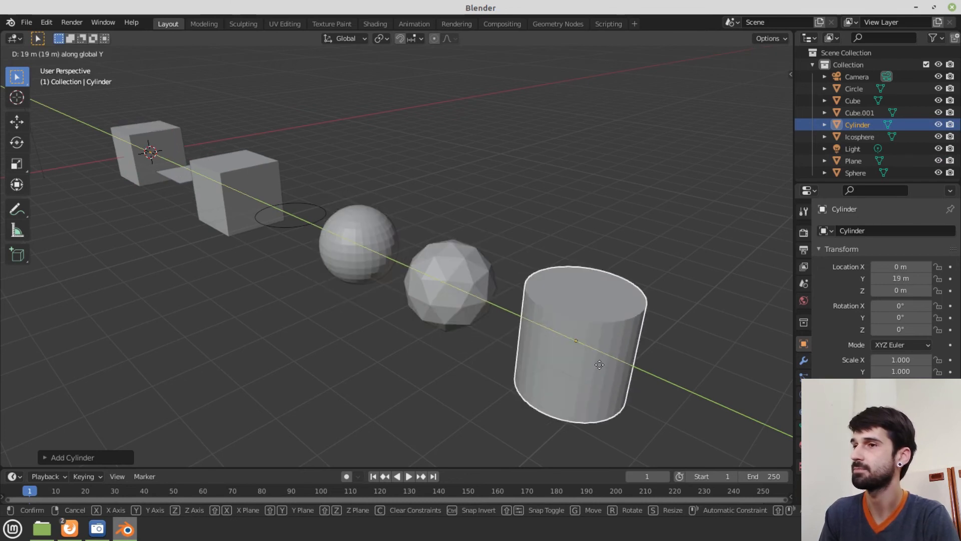
pyautogui.click(599, 364)
pyautogui.moveTo(433, 333)
pyautogui.mouseDown(button='middle')
pyautogui.moveTo(473, 330)
pyautogui.moveTo(442, 332)
pyautogui.mouseUp(button='middle')
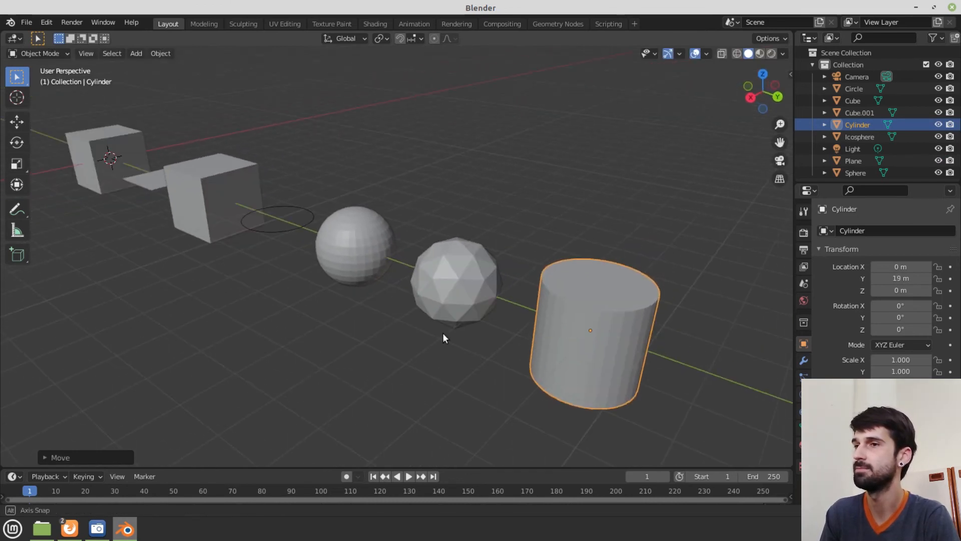
pyautogui.moveTo(623, 326); pyautogui.dragTo(530, 320, button='middle')
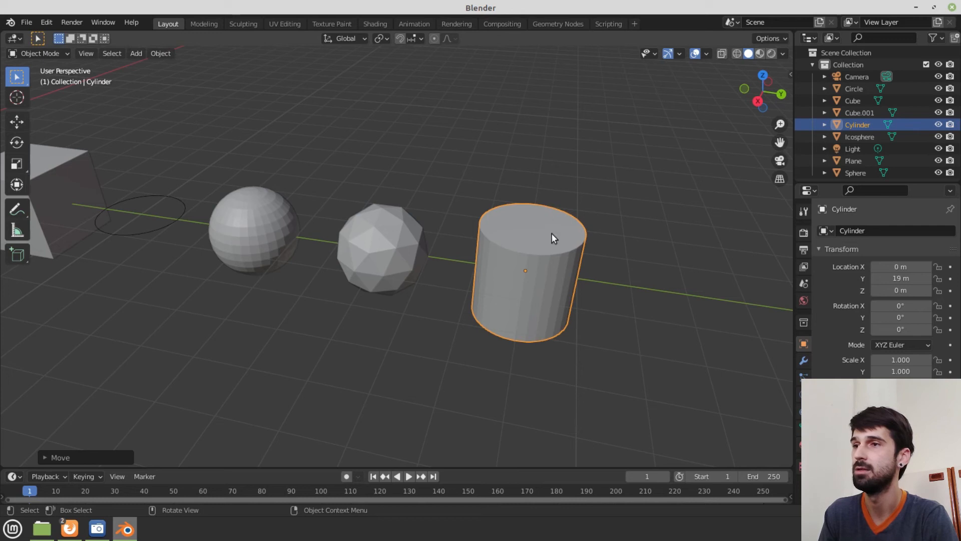
# Add a cone mesh and move it 22 m along the Y axis, past the cylinder
pyautogui.moveTo(542, 306); pyautogui.dragTo(573, 213, button='middle')
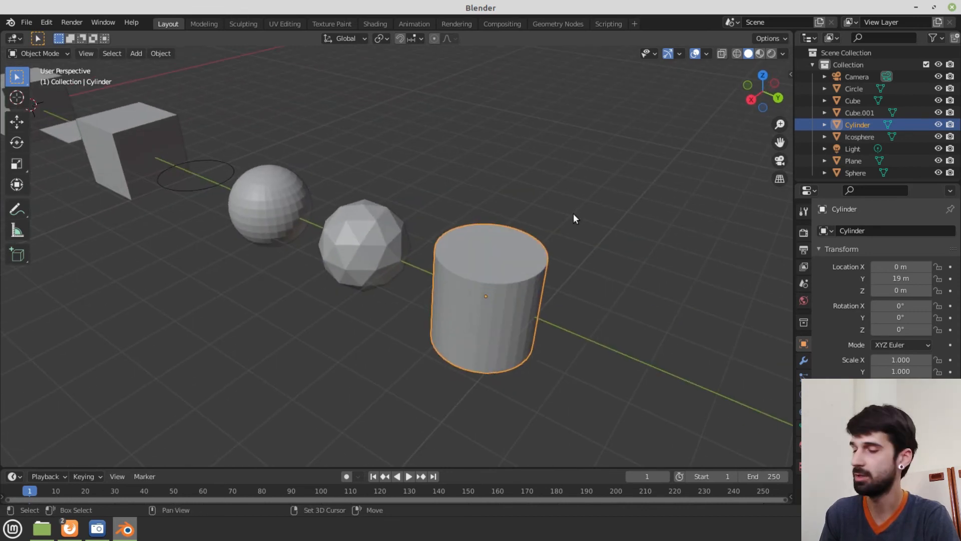
pyautogui.hotkey('shift', 'a')
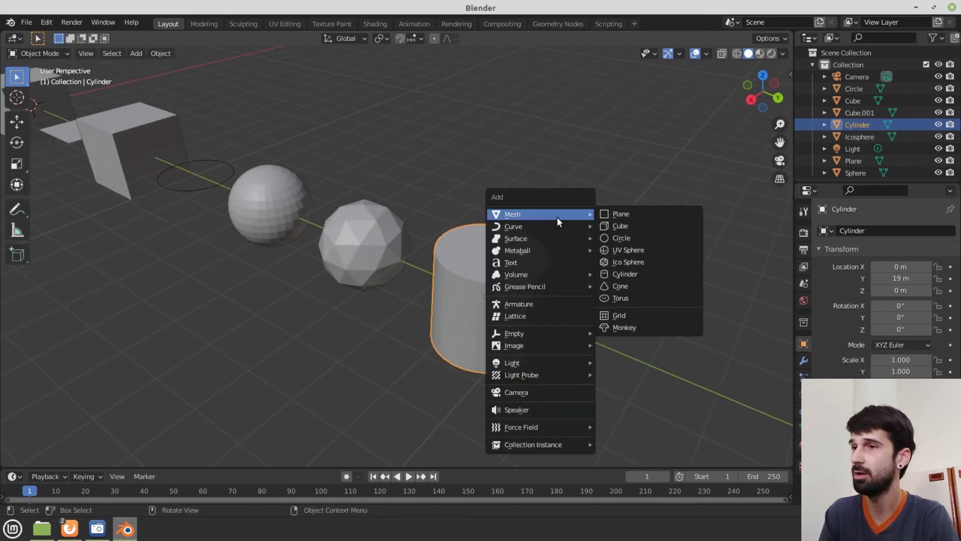
pyautogui.click(632, 287)
pyautogui.scroll(-3, 342, 246)
pyautogui.press('g')
pyautogui.press('y')
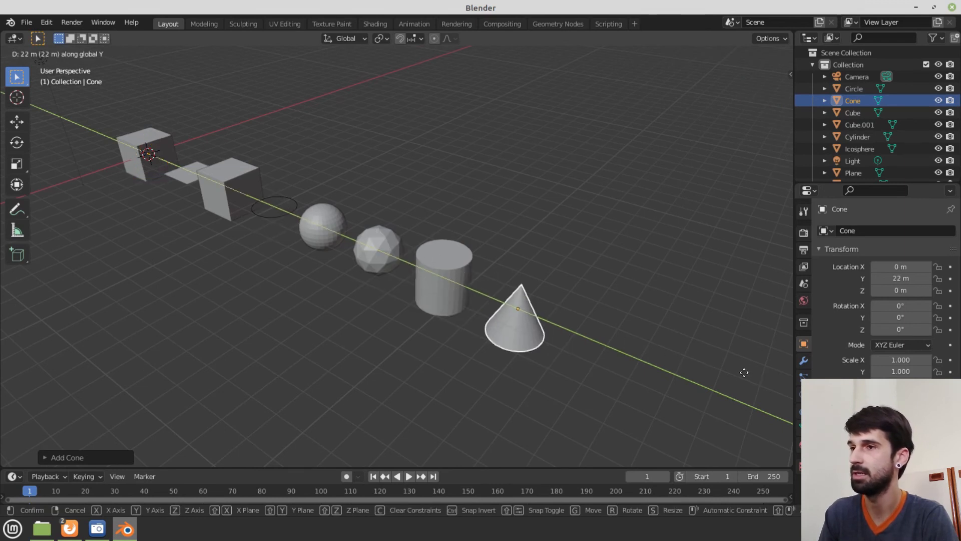
pyautogui.click(744, 372)
pyautogui.moveTo(525, 350); pyautogui.dragTo(570, 319, button='middle')
pyautogui.scroll(4, 490, 215)
# Add a torus mesh and move it 25 m along the Y axis, past the cone
pyautogui.scroll(-3, 368, 269)
pyautogui.hotkey('shift', 'a')
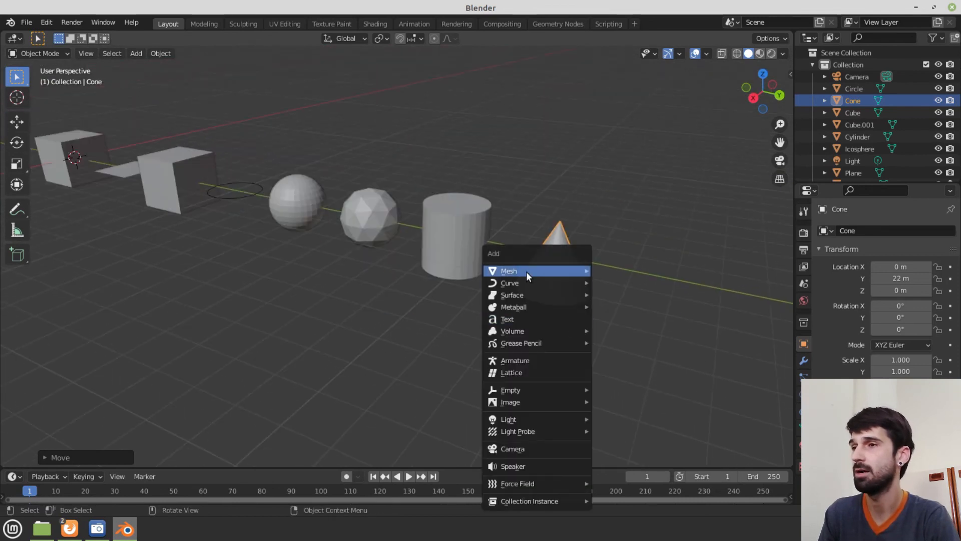
pyautogui.moveTo(527, 270)
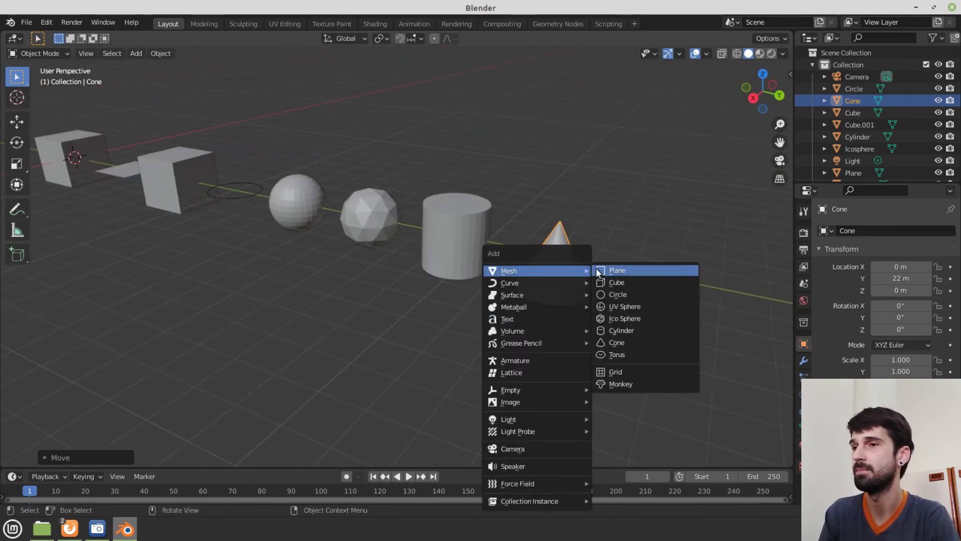
pyautogui.click(637, 353)
pyautogui.scroll(-1, 230, 238)
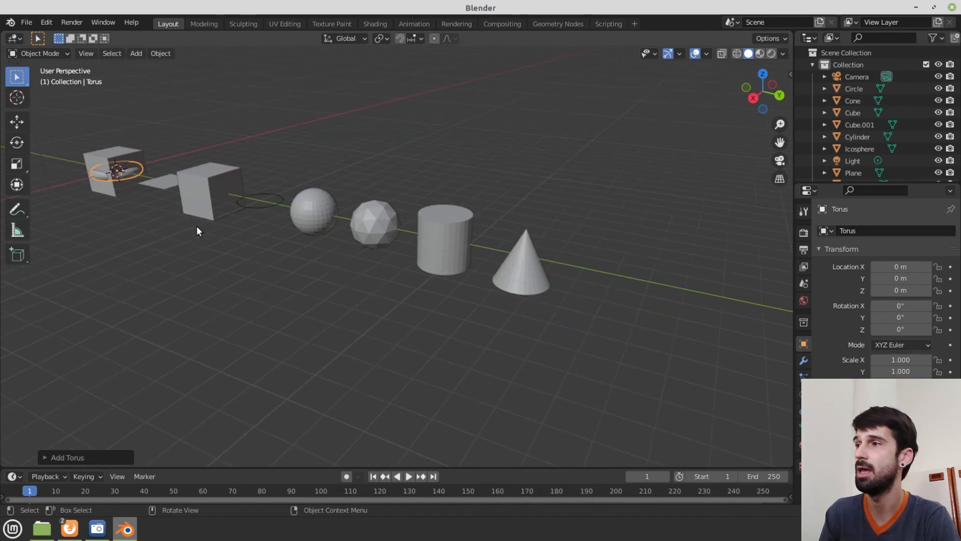
pyautogui.press('g')
pyautogui.press('y')
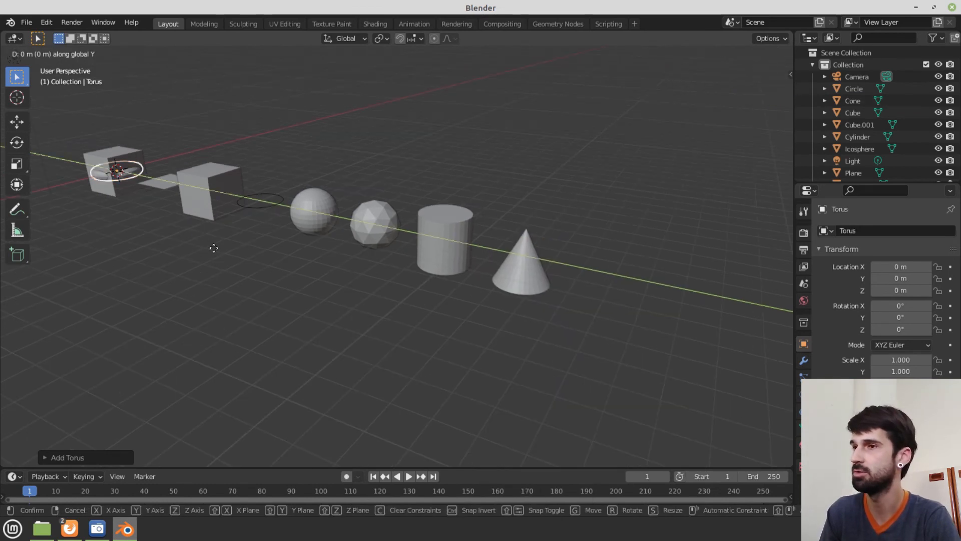
pyautogui.click(701, 323)
pyautogui.moveTo(644, 308); pyautogui.dragTo(437, 299, button='middle')
pyautogui.scroll(3, 437, 300)
pyautogui.moveTo(575, 345); pyautogui.dragTo(563, 328, button='middle')
# Add a monkey mesh and move it 29 m along the Y axis, past the torus
pyautogui.scroll(-4, 521, 310)
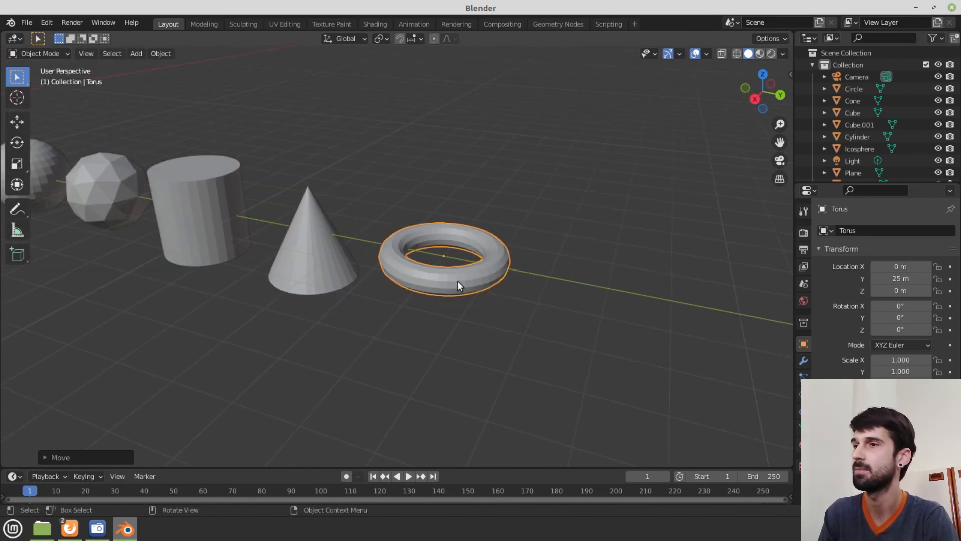
pyautogui.hotkey('shift', 'a')
pyautogui.moveTo(435, 271)
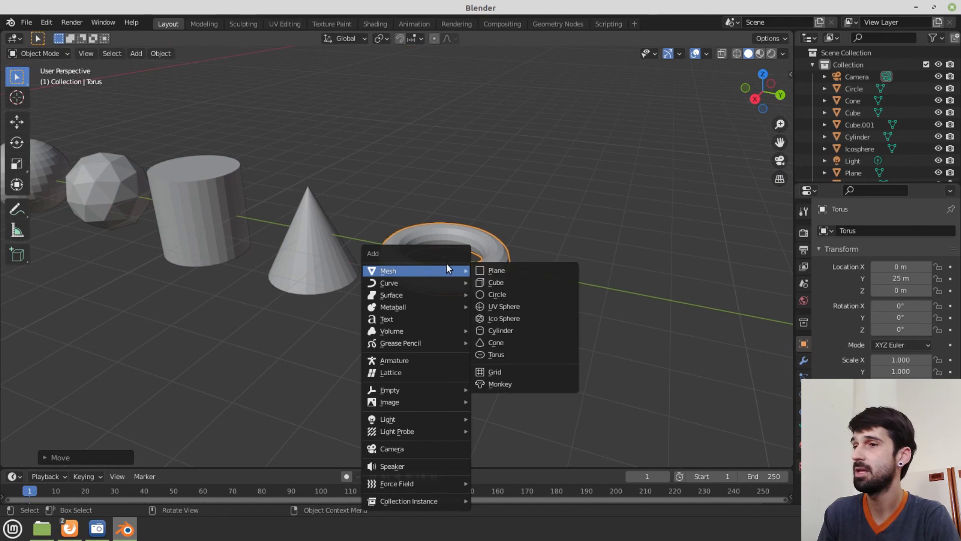
pyautogui.click(520, 383)
pyautogui.scroll(-4, 481, 286)
pyautogui.press('g')
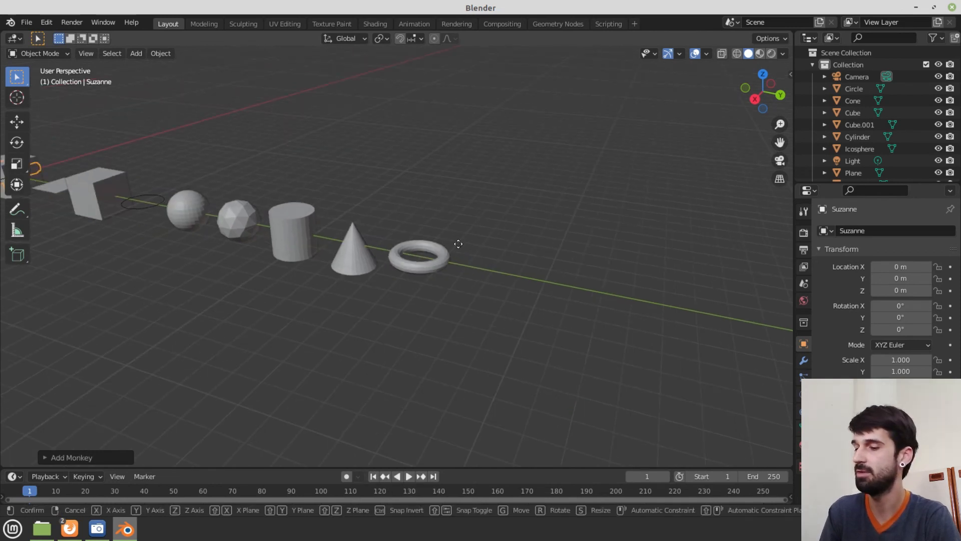
pyautogui.press('y')
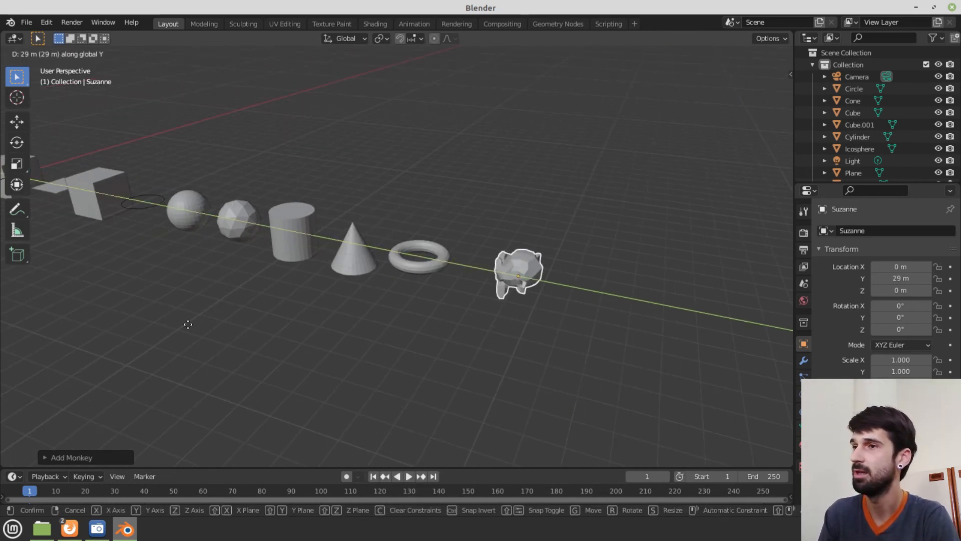
pyautogui.click(158, 336)
# Rotate the monkey head 90° around the Z axis and inspect its face up close
pyautogui.moveTo(493, 296); pyautogui.dragTo(553, 286, button='middle')
pyautogui.scroll(4, 554, 286)
pyautogui.keyDown('shift'); pyautogui.moveTo(580, 251); pyautogui.dragTo(332, 287, button='middle'); pyautogui.keyUp('shift')
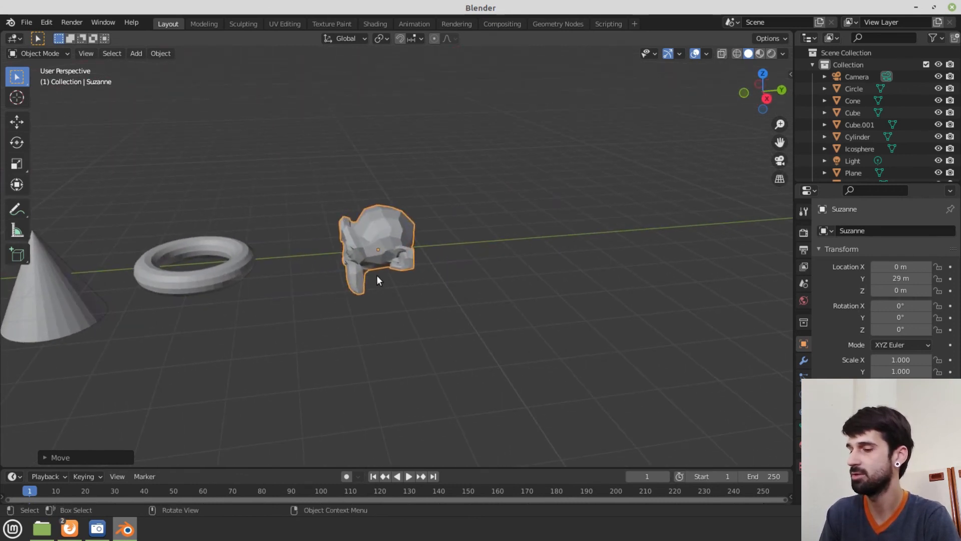
pyautogui.press('r')
pyautogui.press('z')
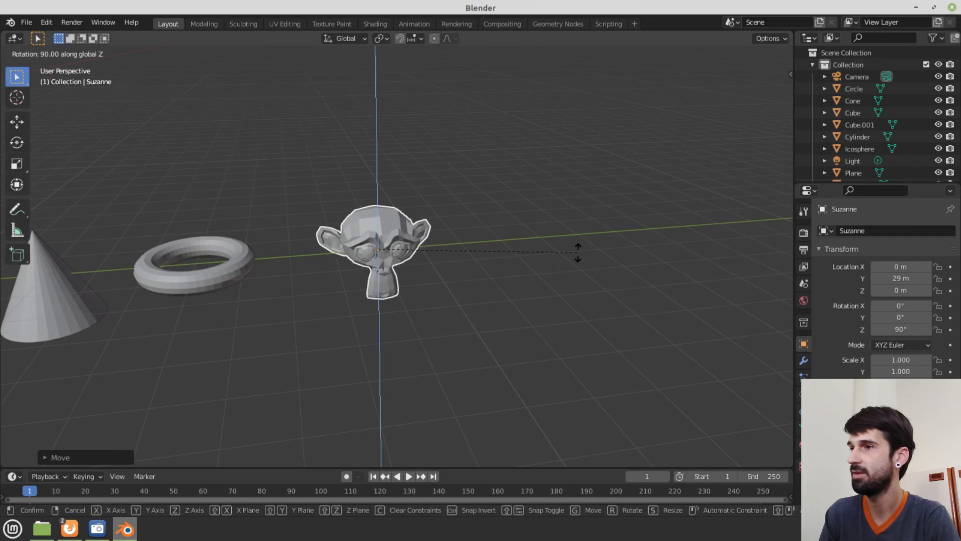
pyautogui.click(578, 250)
pyautogui.moveTo(463, 296); pyautogui.dragTo(448, 256, button='middle')
pyautogui.scroll(5, 364, 236)
pyautogui.moveTo(469, 278); pyautogui.dragTo(375, 278, button='middle')
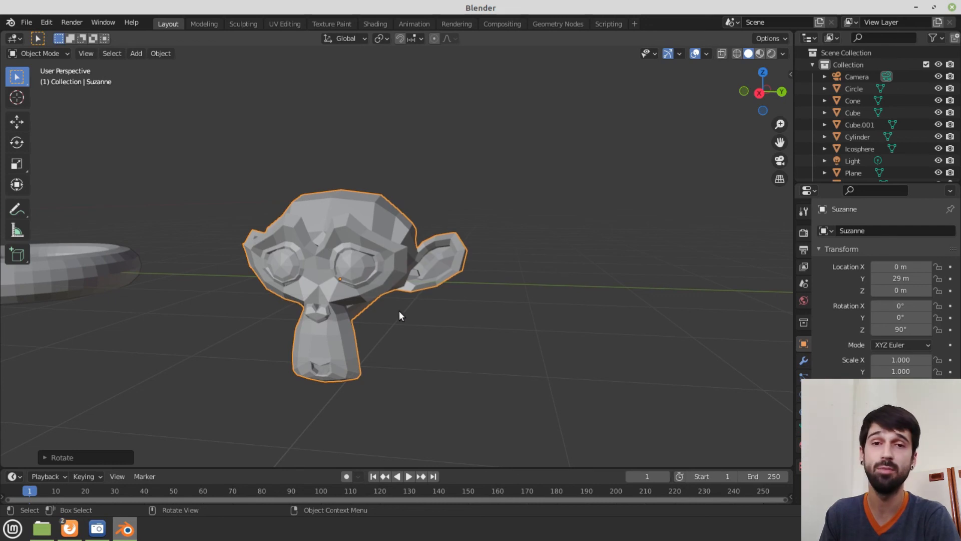
# Review the complete row of mesh primitives along the Y axis, from the default cube to the monkey head
pyautogui.moveTo(330, 322); pyautogui.dragTo(390, 324, button='middle')
pyautogui.scroll(-7, 439, 312)
pyautogui.moveTo(452, 259); pyautogui.dragTo(396, 263, button='middle')
pyautogui.keyDown('shift'); pyautogui.moveTo(226, 231); pyautogui.dragTo(434, 250, button='middle'); pyautogui.keyUp('shift')
pyautogui.moveTo(305, 269)
pyautogui.mouseDown(button='middle')
pyautogui.moveTo(336, 267)
pyautogui.moveTo(324, 268)
pyautogui.mouseUp(button='middle')
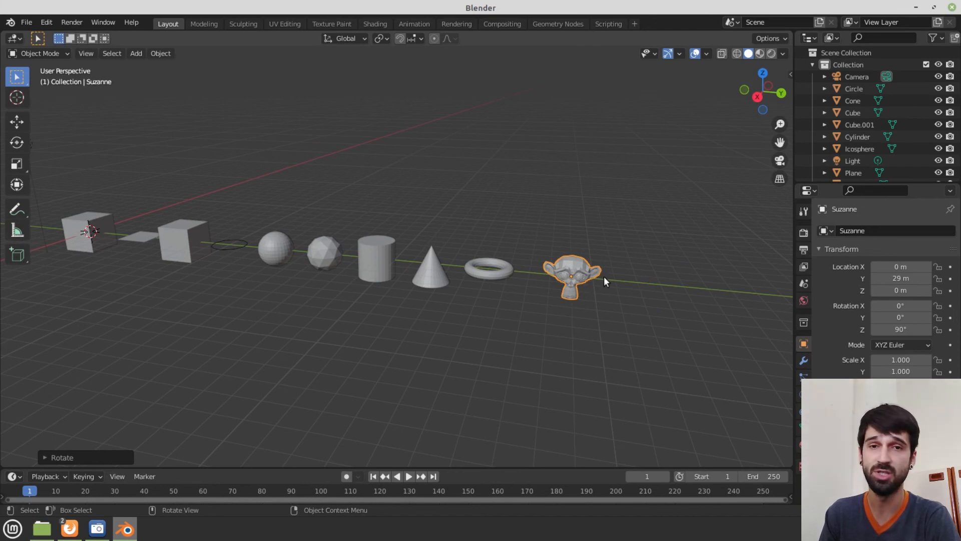
pyautogui.moveTo(336, 254); pyautogui.dragTo(409, 380, button='middle')
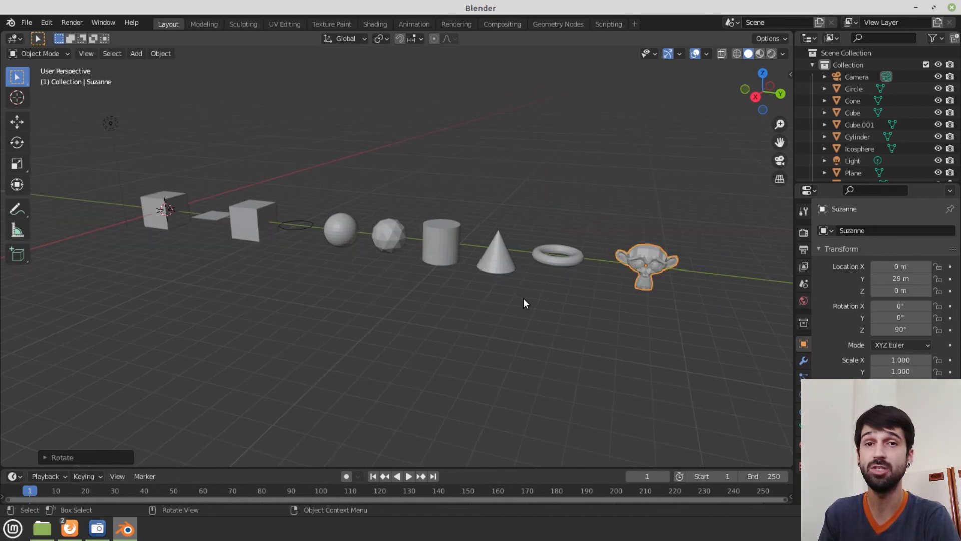
pyautogui.moveTo(354, 290); pyautogui.dragTo(423, 305, button='middle')
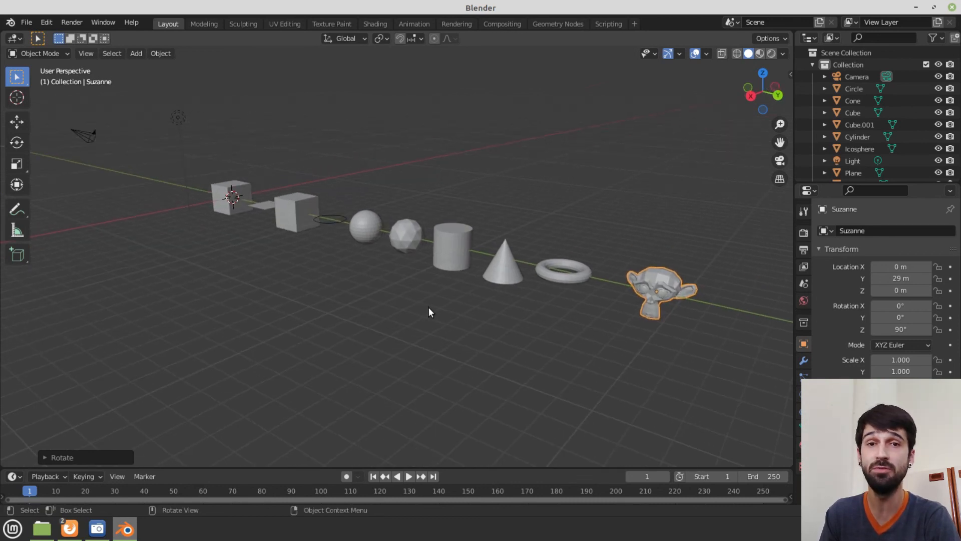